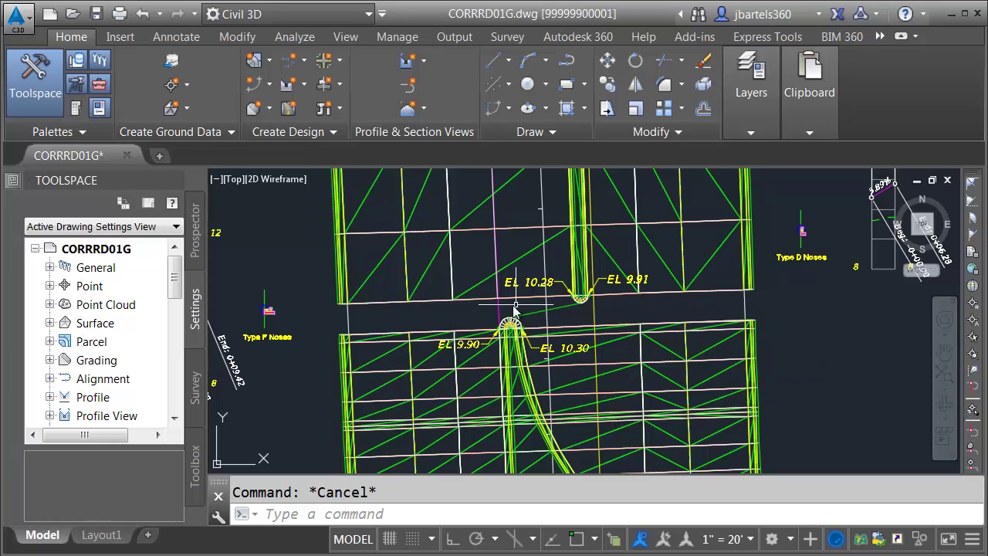
# Start a COPY of the SR7-Traffic Median assembly by selecting its baseline
pyautogui.scroll(5, 545, 308)
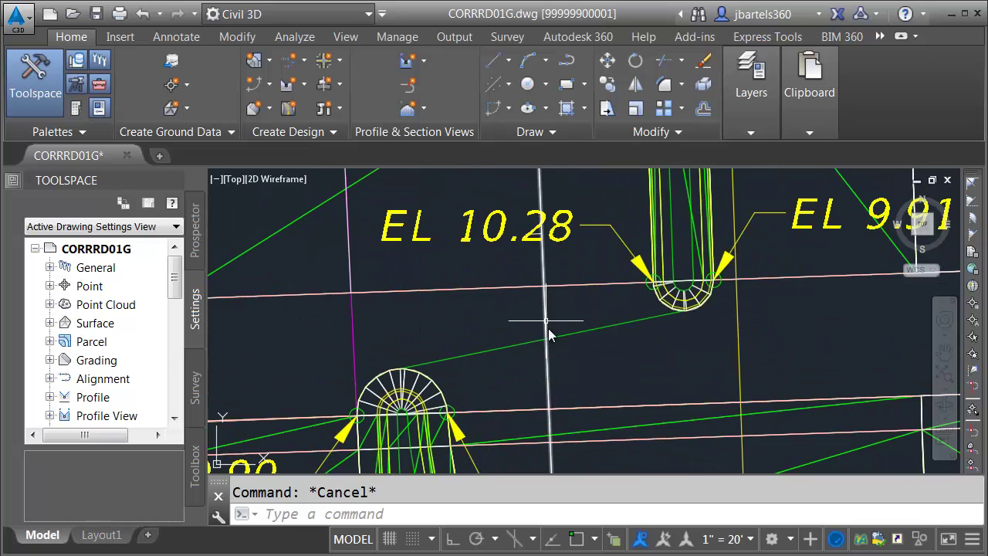
pyautogui.moveTo(665, 301)
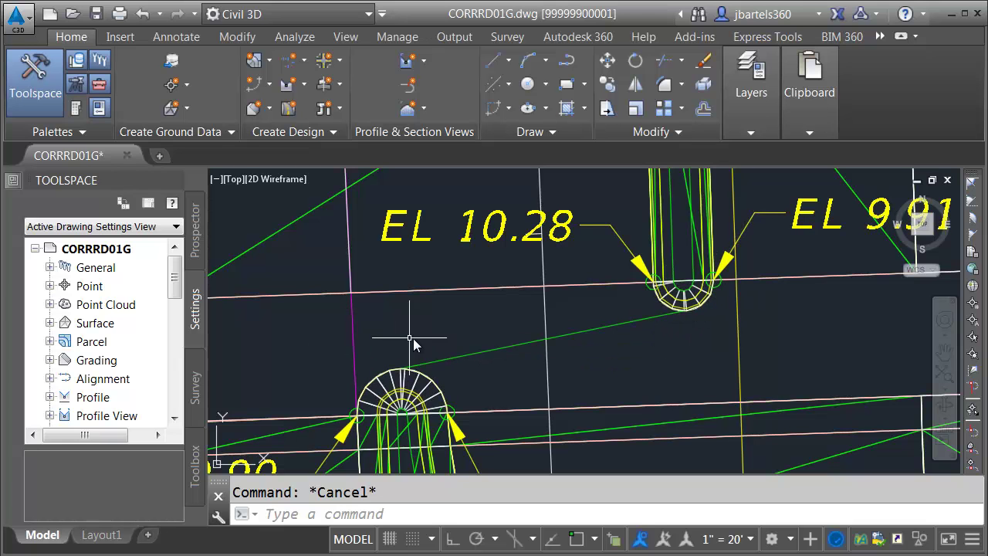
pyautogui.scroll(-6, 439, 335)
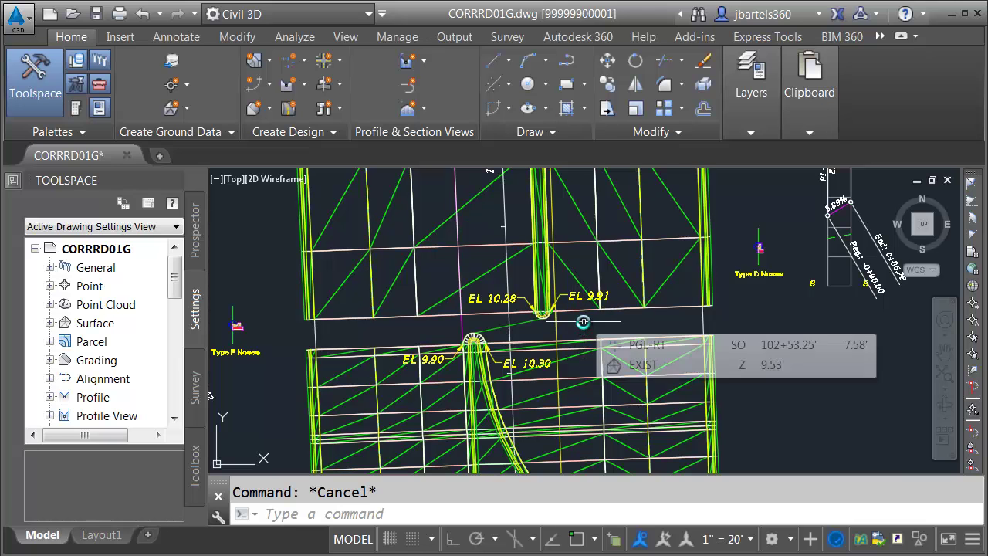
pyautogui.scroll(-8, 582, 325)
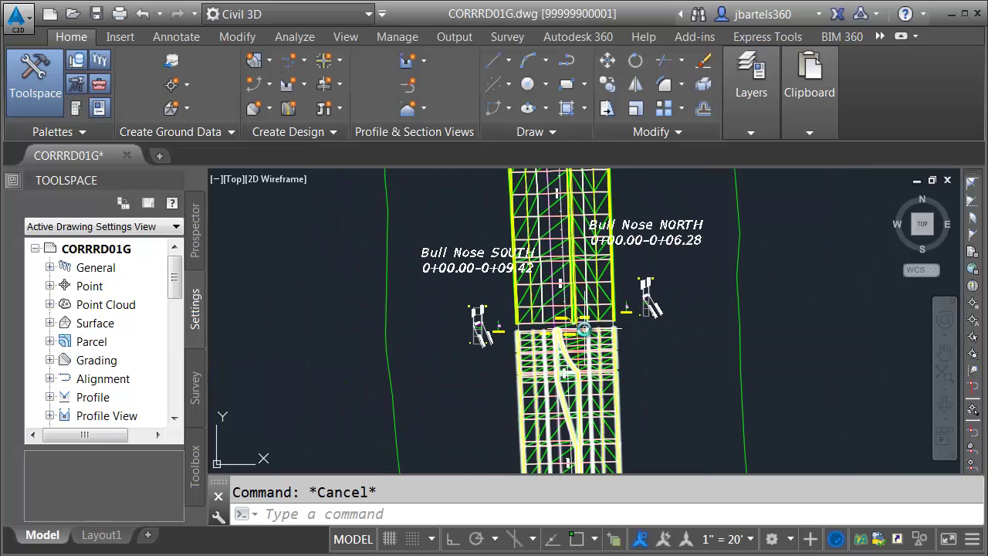
pyautogui.scroll(10, 601, 347)
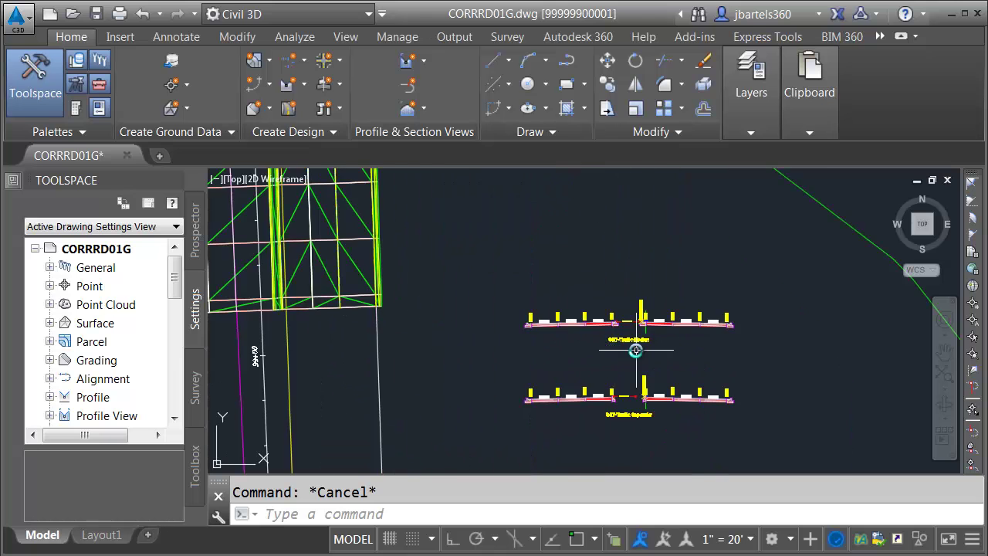
pyautogui.moveTo(688, 346); pyautogui.dragTo(667, 374, button='middle')
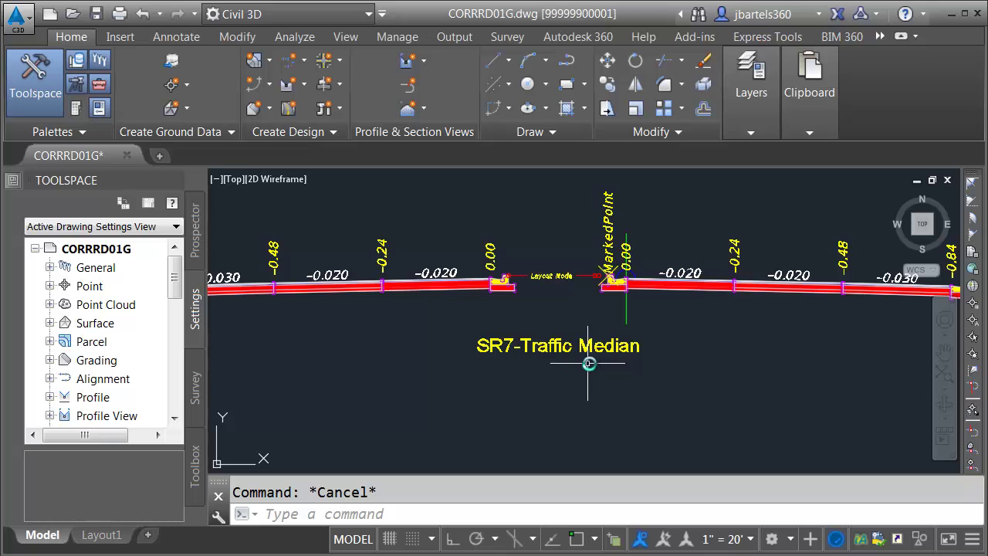
pyautogui.click(607, 85)
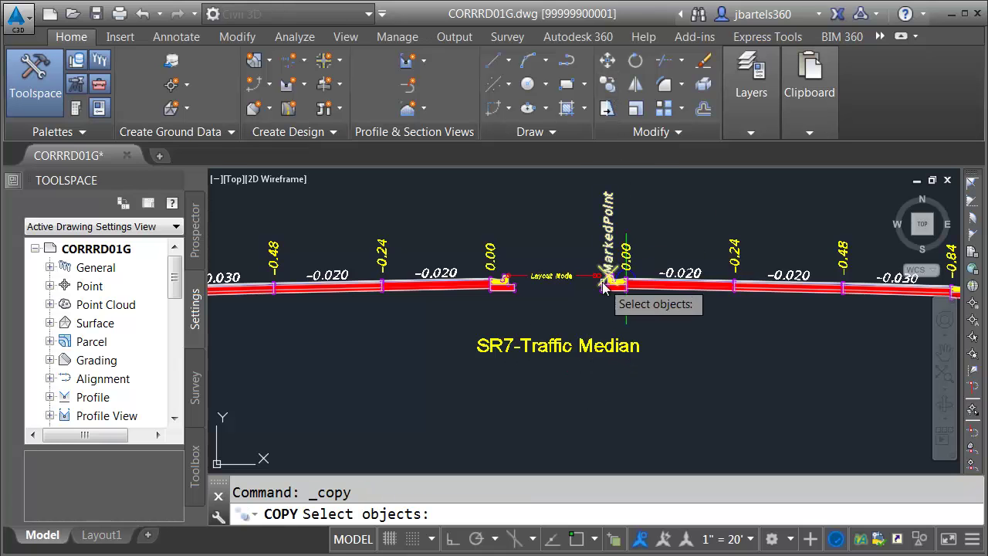
pyautogui.click(625, 313)
pyautogui.click(624, 312)
pyautogui.click(625, 311)
pyautogui.press('Return')
# Place the copy, SR7-Traffic Median (2), beside the bull noses and select it
pyautogui.click(532, 316)
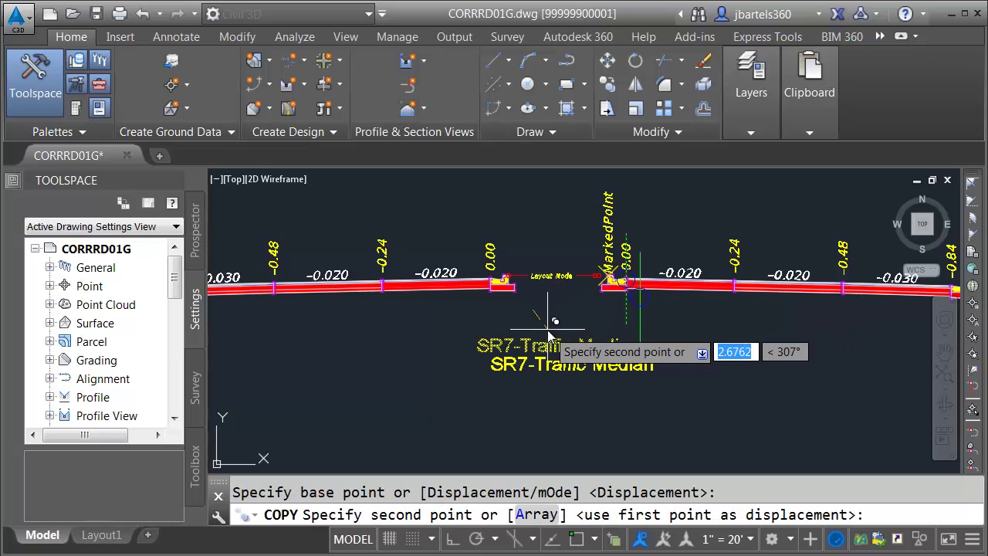
pyautogui.scroll(-5, 540, 331)
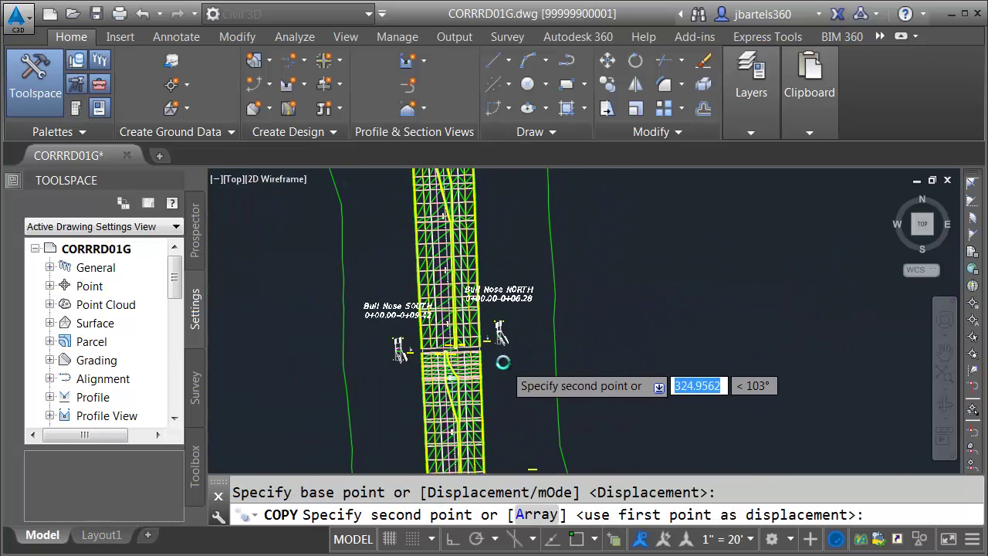
pyautogui.scroll(5, 505, 351)
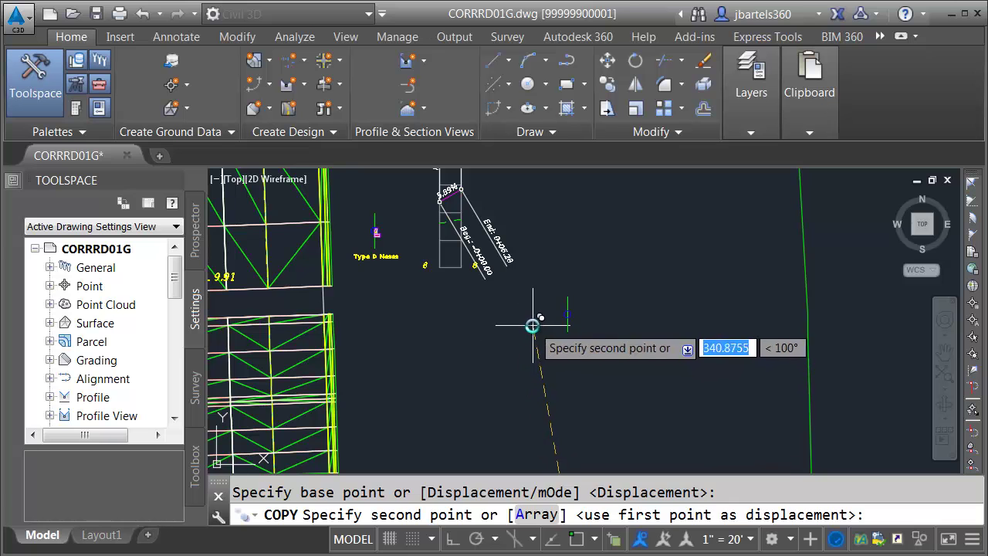
pyautogui.click(531, 333)
pyautogui.press('Escape')
pyautogui.scroll(2, 531, 316)
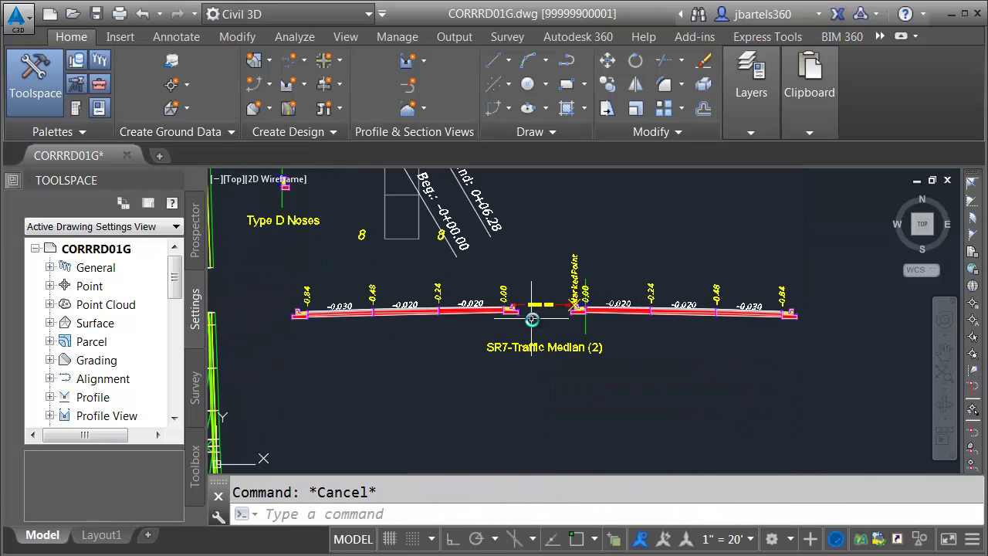
pyautogui.click(583, 337)
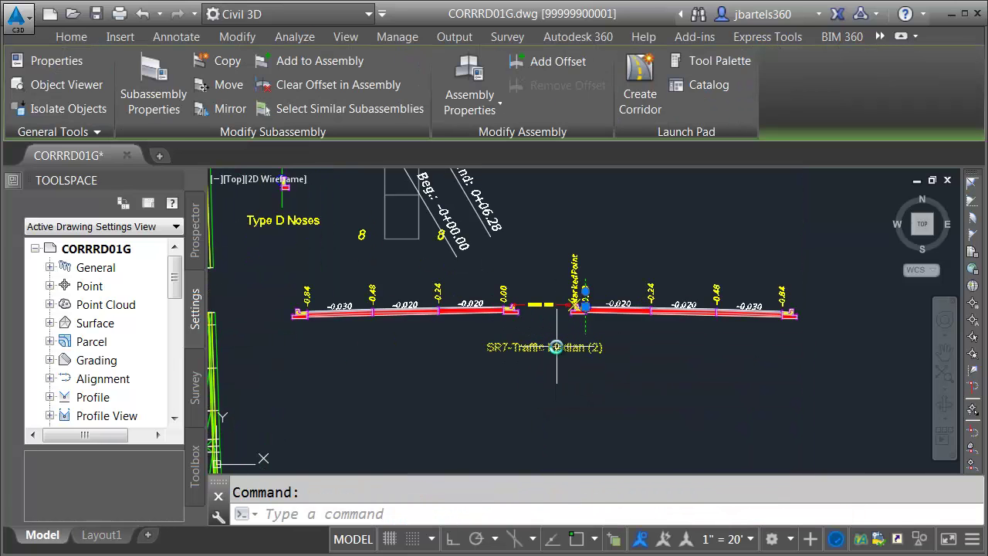
# Change the copied assembly's name from SR7-Traffic Median (2) to SR7-Blend Area in Properties
pyautogui.hotkey('ctrl', '1')
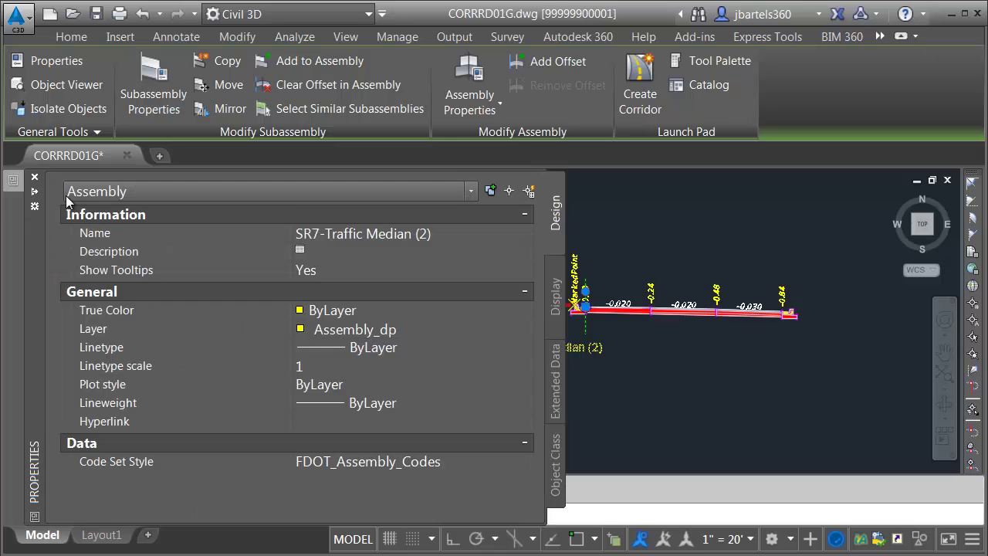
pyautogui.click(338, 233)
pyautogui.moveTo(413, 233); pyautogui.dragTo(324, 239)
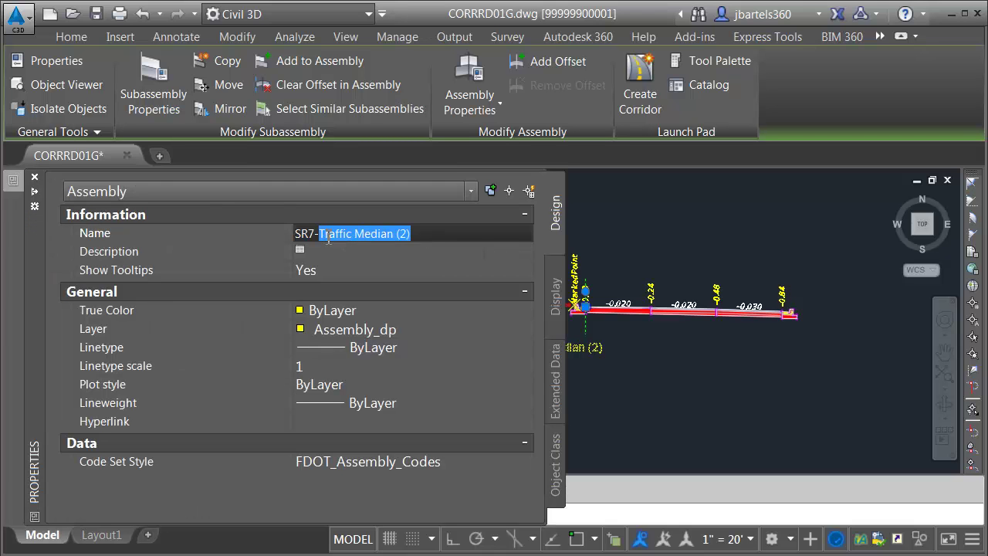
pyautogui.write('Bre')
pyautogui.write('nd Area')
pyautogui.press('Return')
pyautogui.hotkey('ctrl', '1')
pyautogui.press('Escape')
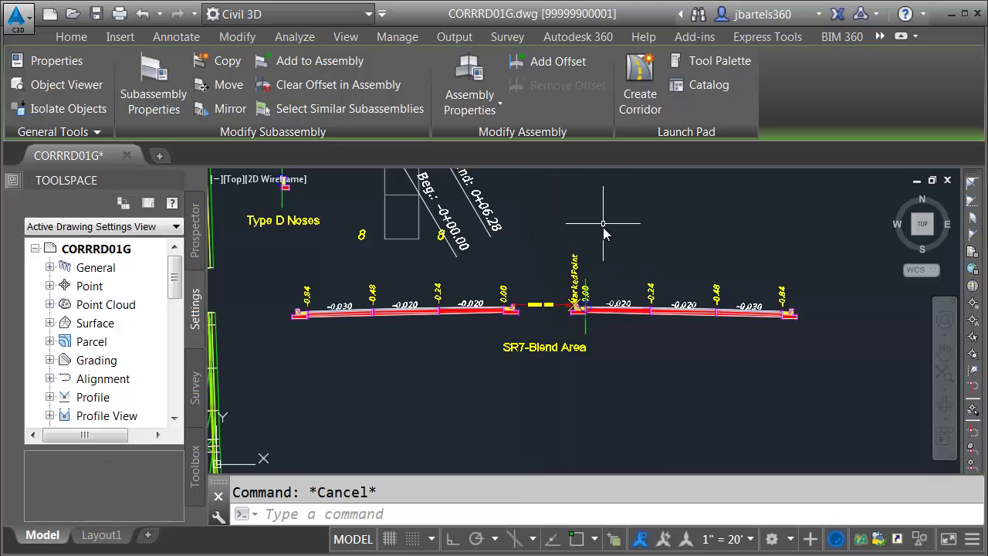
# Replace the right and left inner lanes of SR7-Blend Area with FDOT Lane subassemblies
pyautogui.scroll(2, 528, 311)
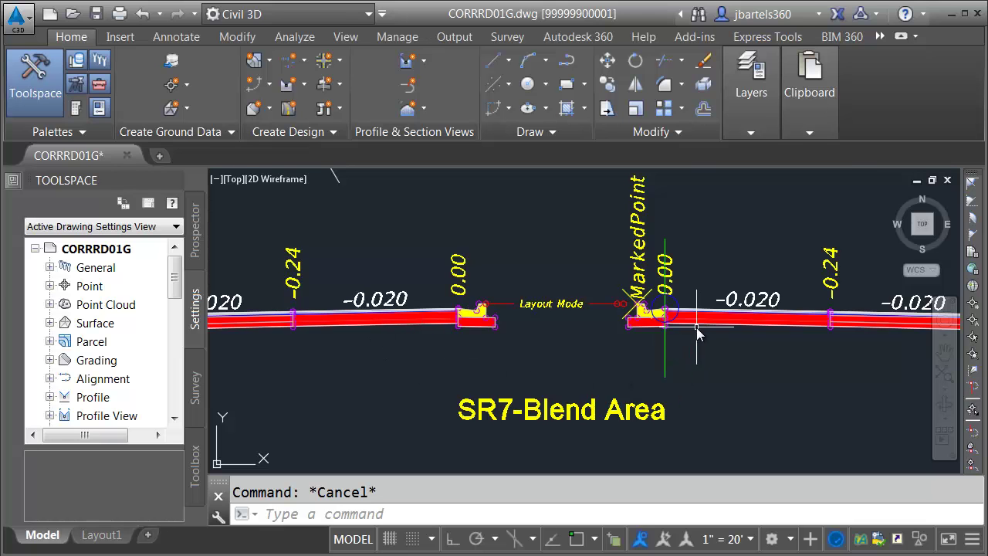
pyautogui.moveTo(717, 374)
pyautogui.mouseDown(button='middle')
pyautogui.moveTo(675, 358)
pyautogui.moveTo(658, 366)
pyautogui.mouseUp(button='middle')
pyautogui.click(634, 357)
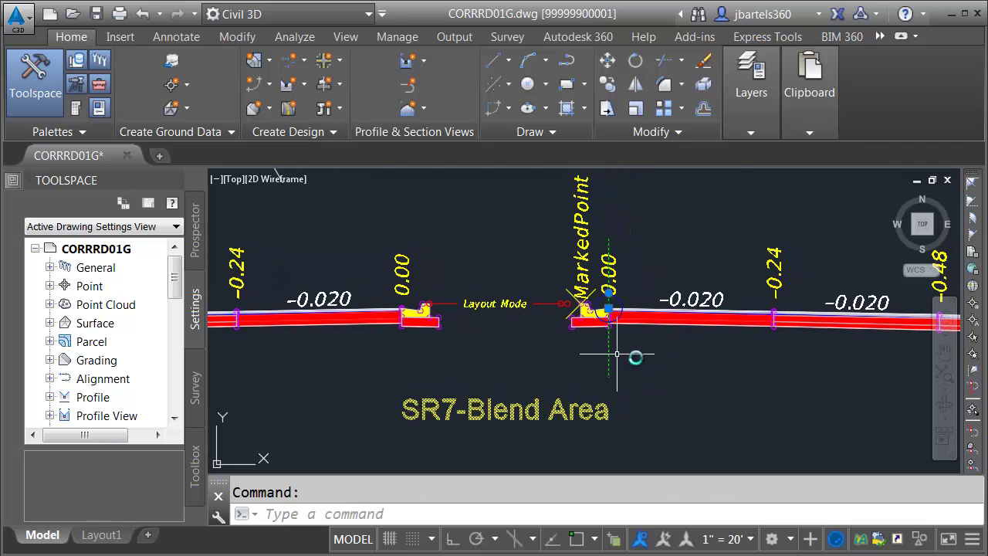
pyautogui.click(707, 61)
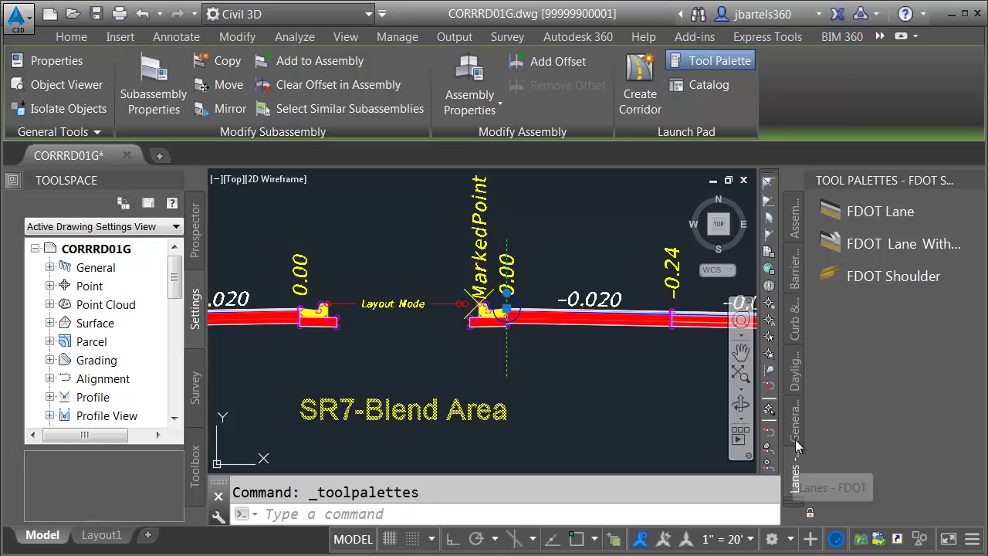
pyautogui.click(832, 208)
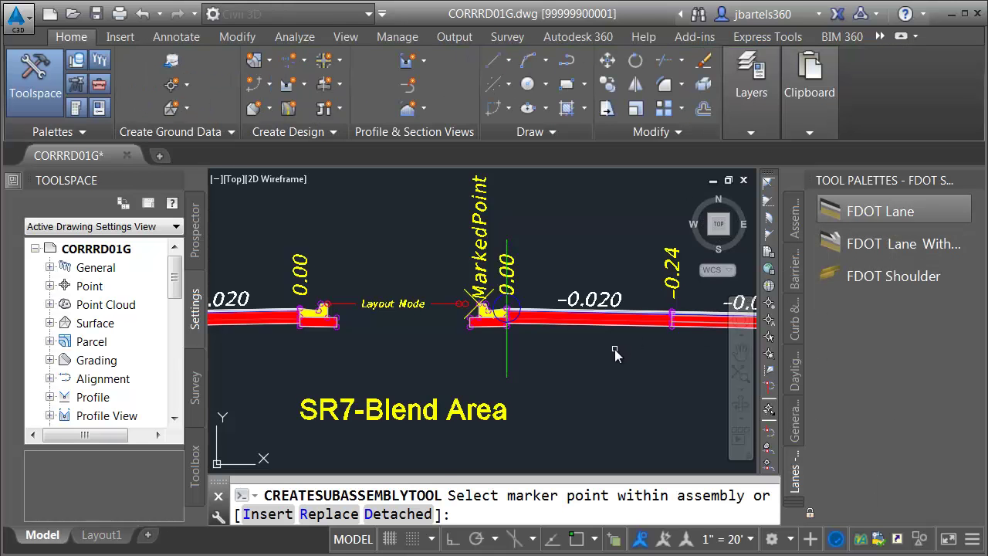
pyautogui.click(329, 513)
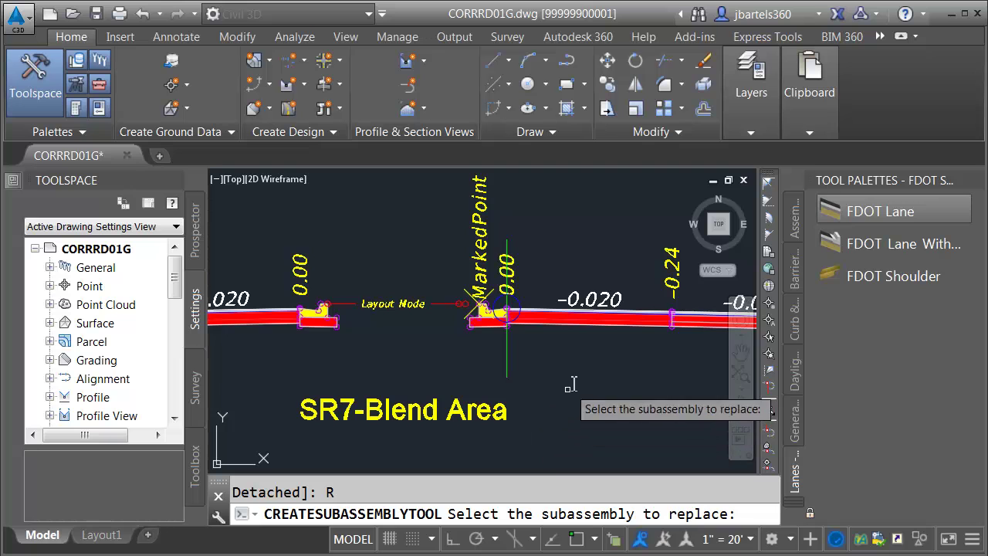
pyautogui.click(578, 331)
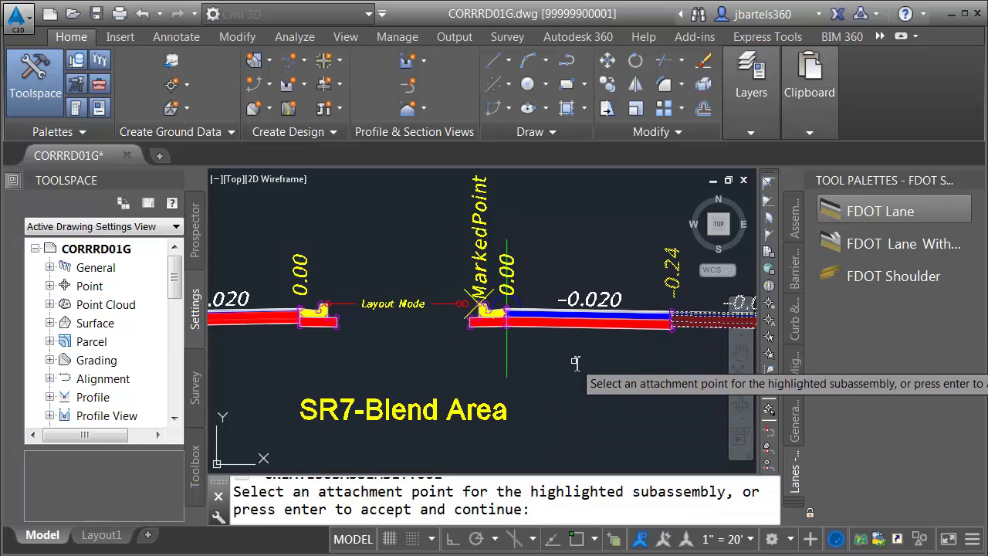
pyautogui.press('Return')
pyautogui.scroll(-2, 577, 363)
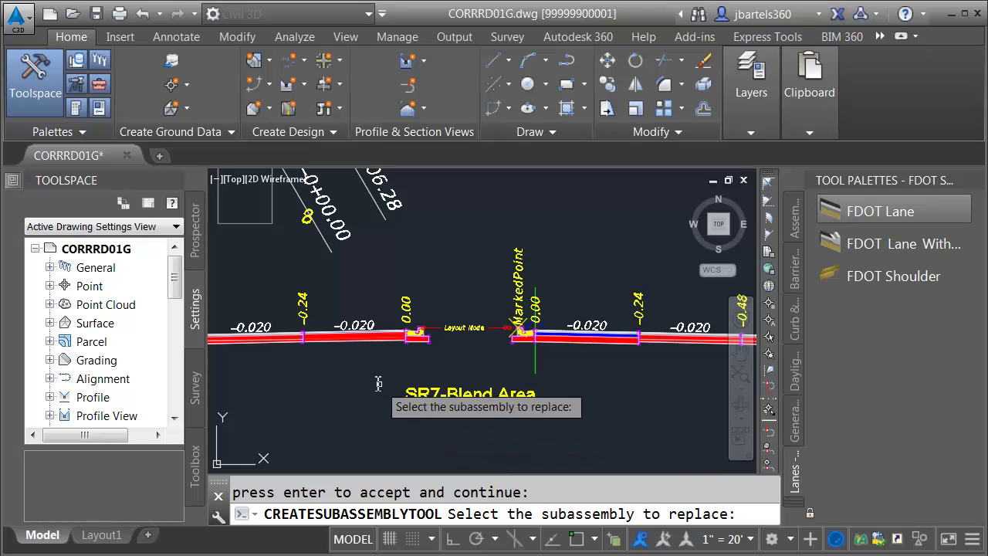
pyautogui.click(360, 334)
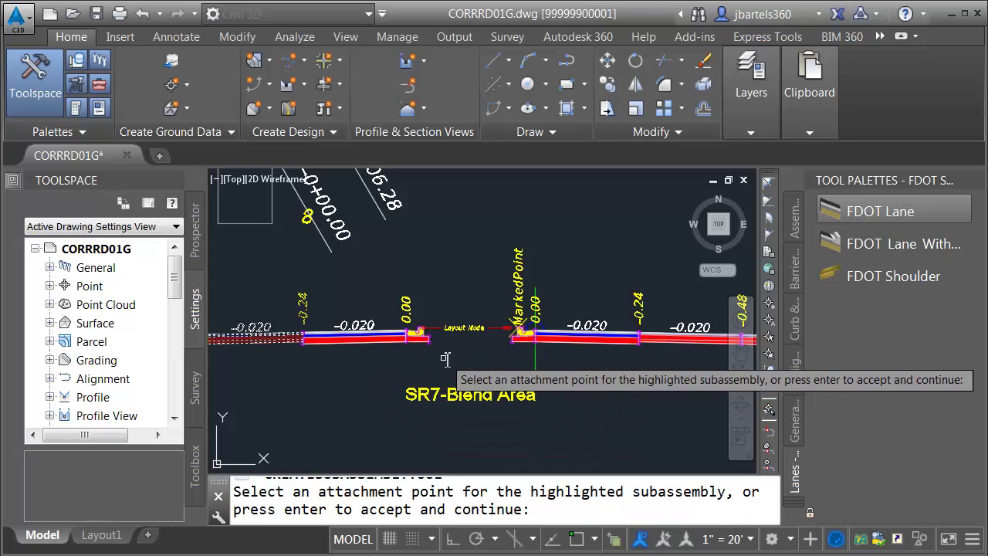
pyautogui.press('Escape')
pyautogui.press('Escape')
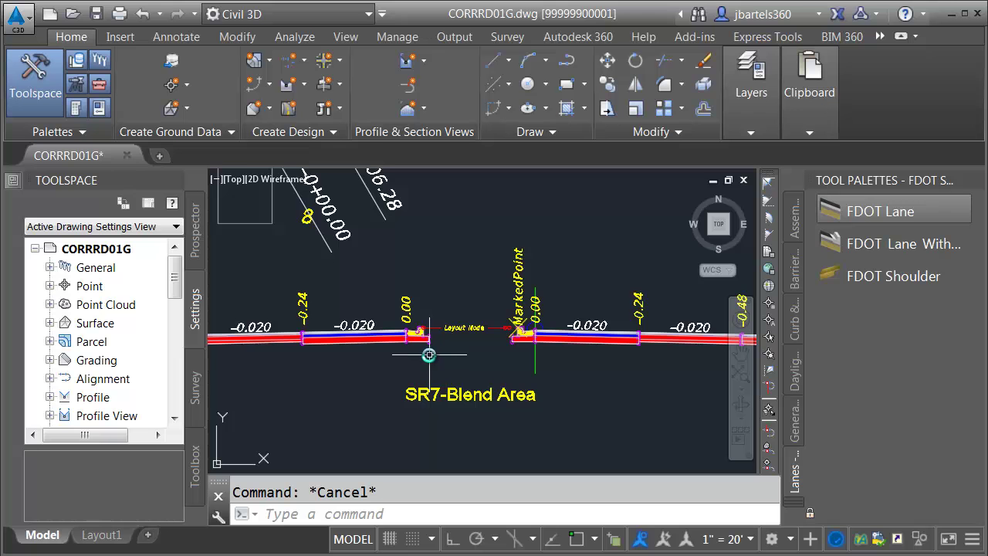
# Give both FDOT Lanes Pavement2 Depth 1.50", Base Depth 6.00" and SubBase Depth 4.00"
pyautogui.moveTo(514, 354); pyautogui.dragTo(642, 321)
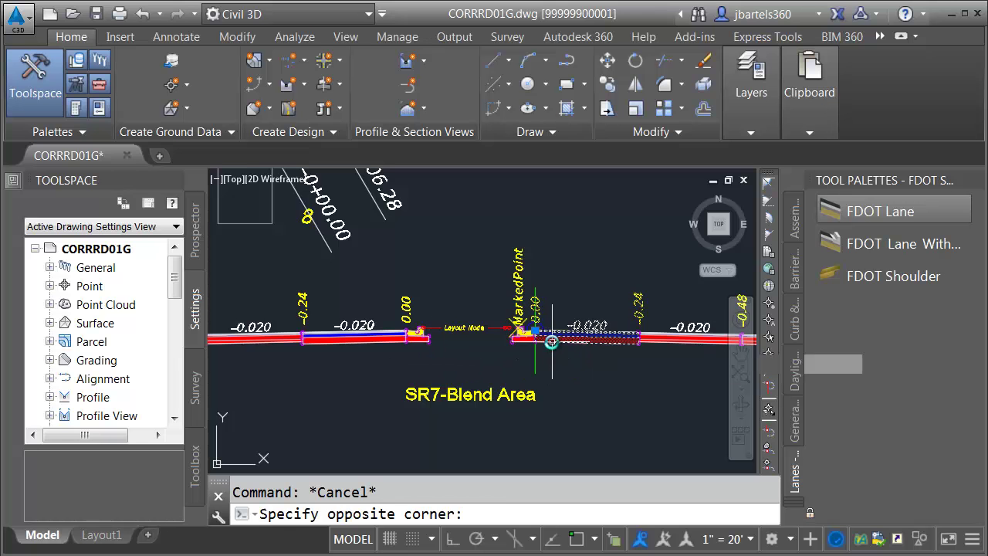
pyautogui.click(301, 395)
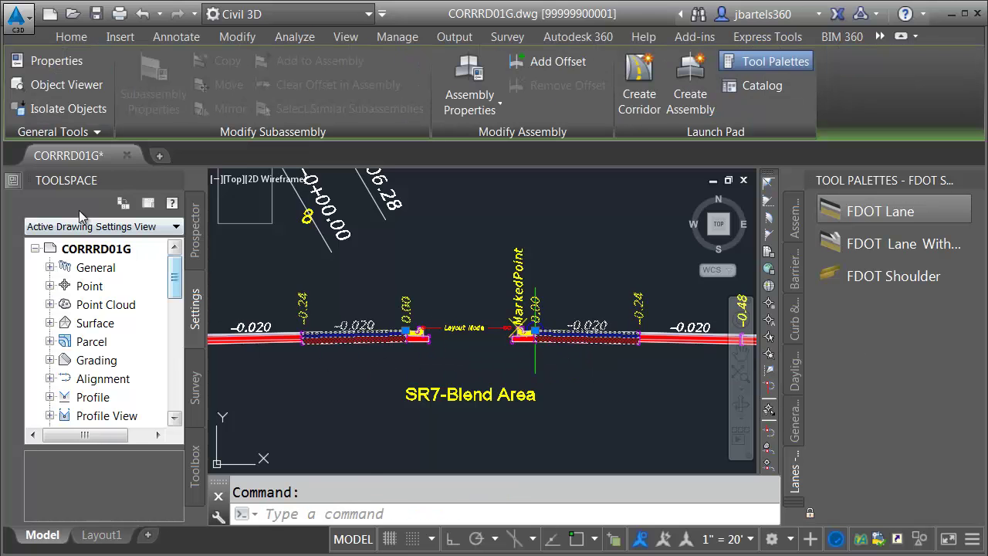
pyautogui.hotkey('ctrl', '1')
pyautogui.moveTo(50, 217); pyautogui.dragTo(57, 370)
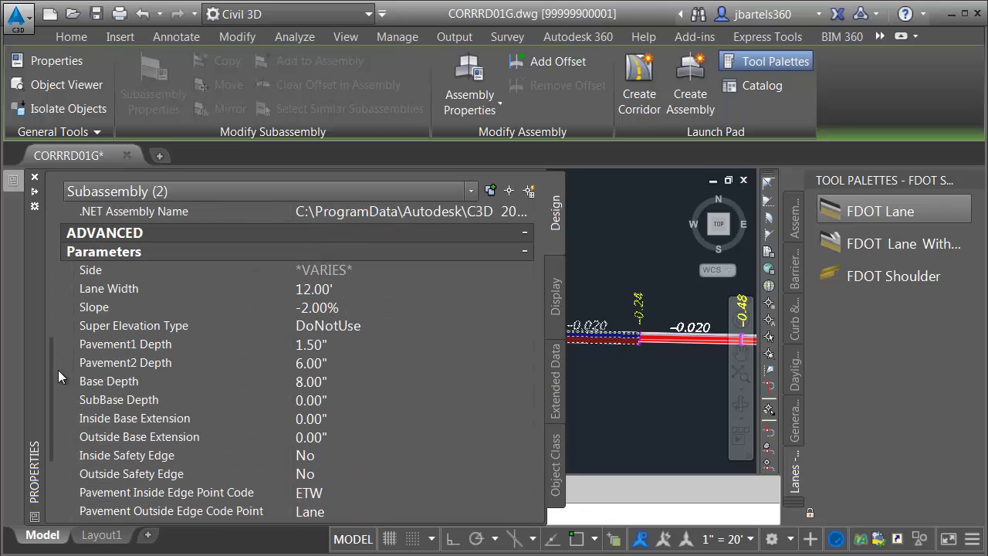
pyautogui.click(339, 363)
pyautogui.write('1.5')
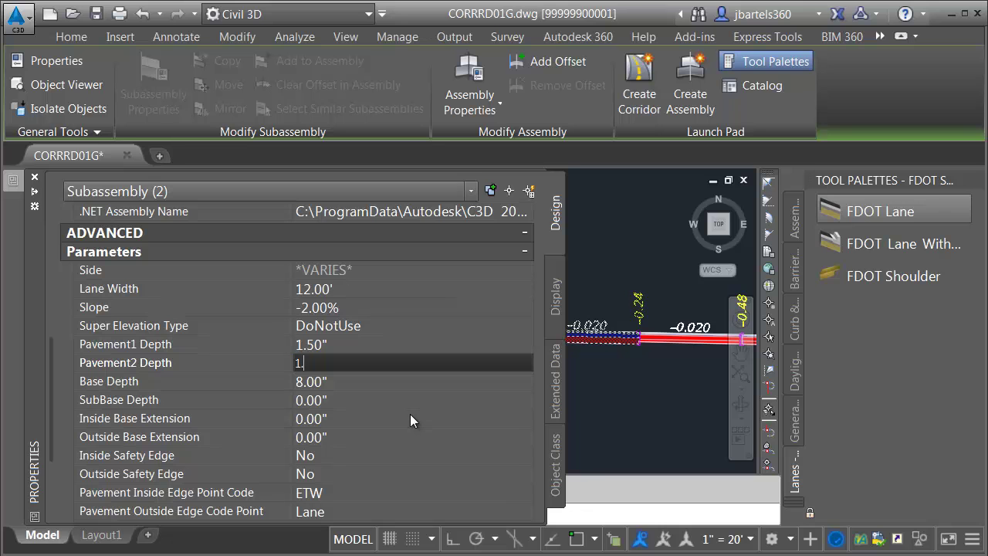
pyautogui.press('Tab')
pyautogui.write('6')
pyautogui.press('Tab')
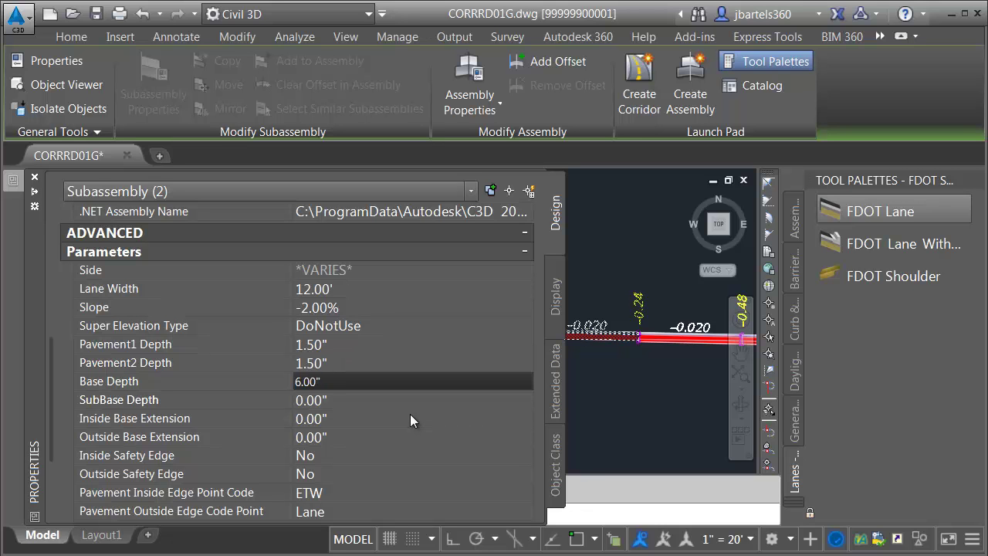
pyautogui.write('4')
pyautogui.press('Tab')
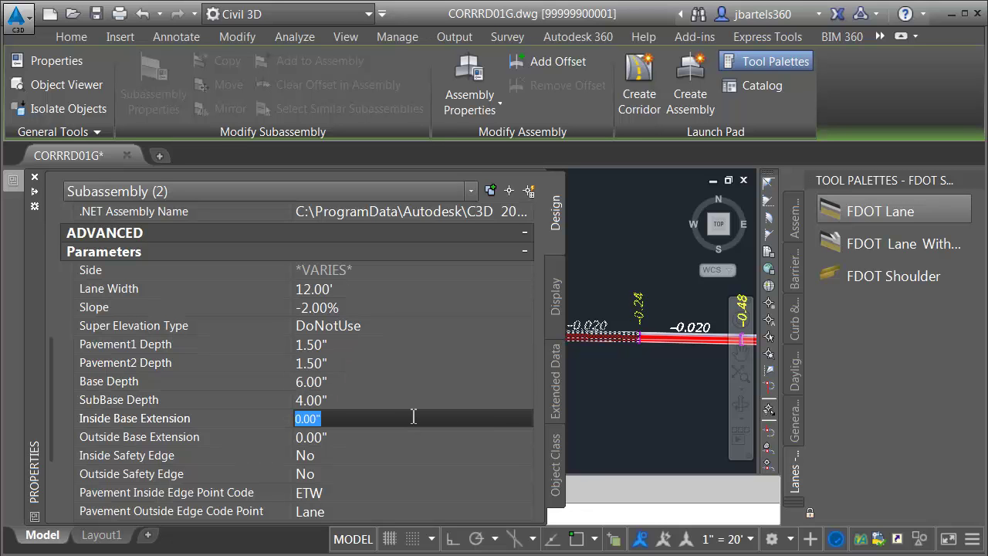
pyautogui.press('Escape')
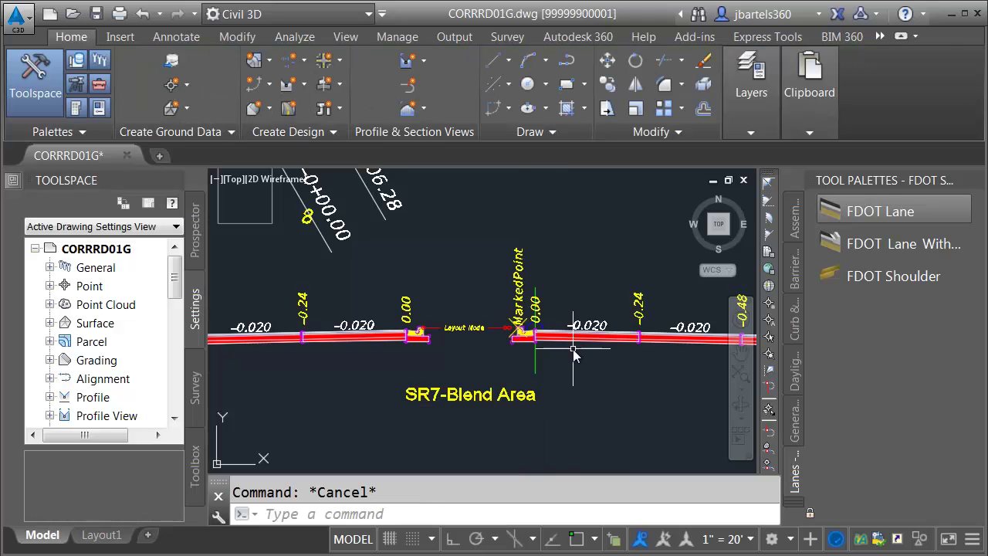
# Name the right lane RT Lane #1 with Super Elevation Type RightInsideLane
pyautogui.click(574, 337)
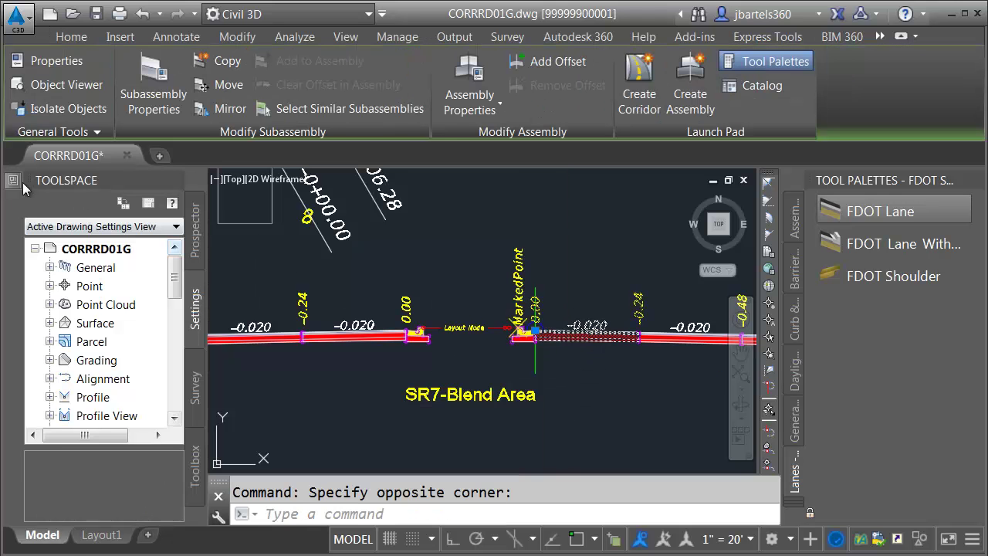
pyautogui.moveTo(23, 189)
pyautogui.click(346, 232)
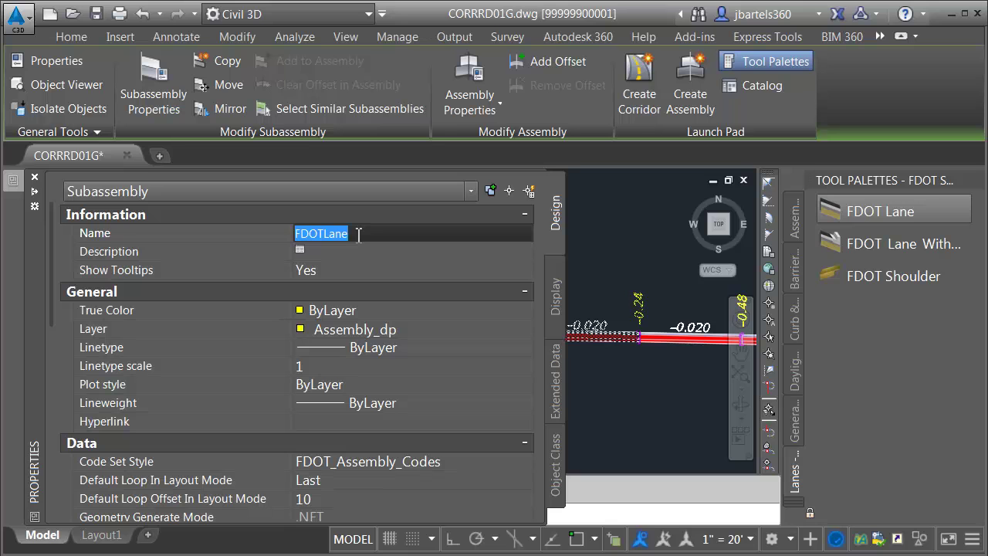
pyautogui.write('RT')
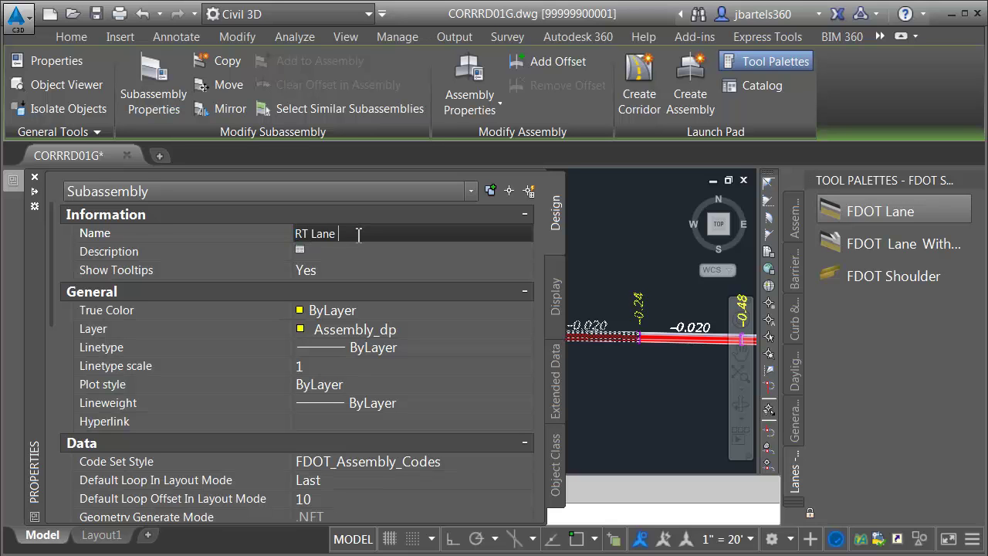
pyautogui.press('Return')
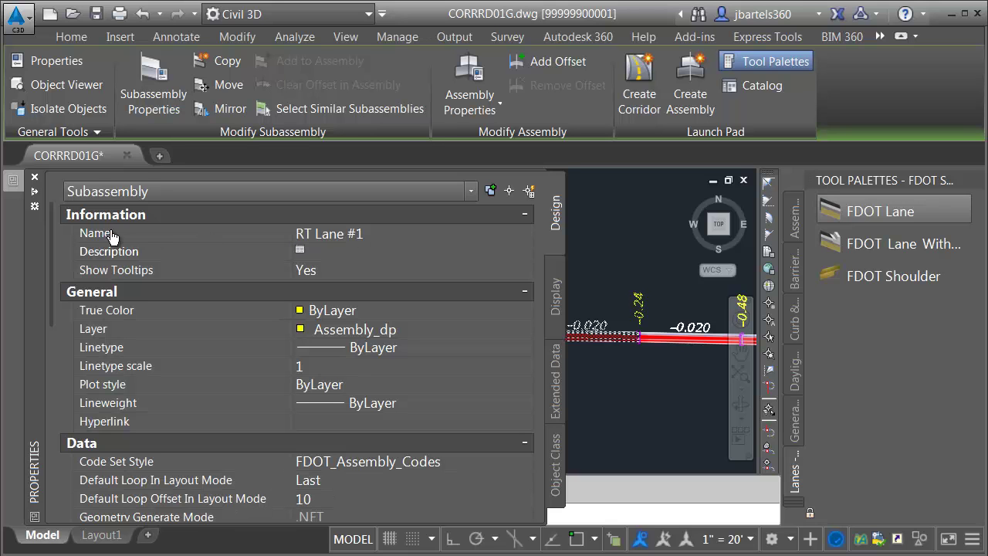
pyautogui.moveTo(52, 237); pyautogui.dragTo(48, 373)
pyautogui.click(321, 385)
pyautogui.click(326, 387)
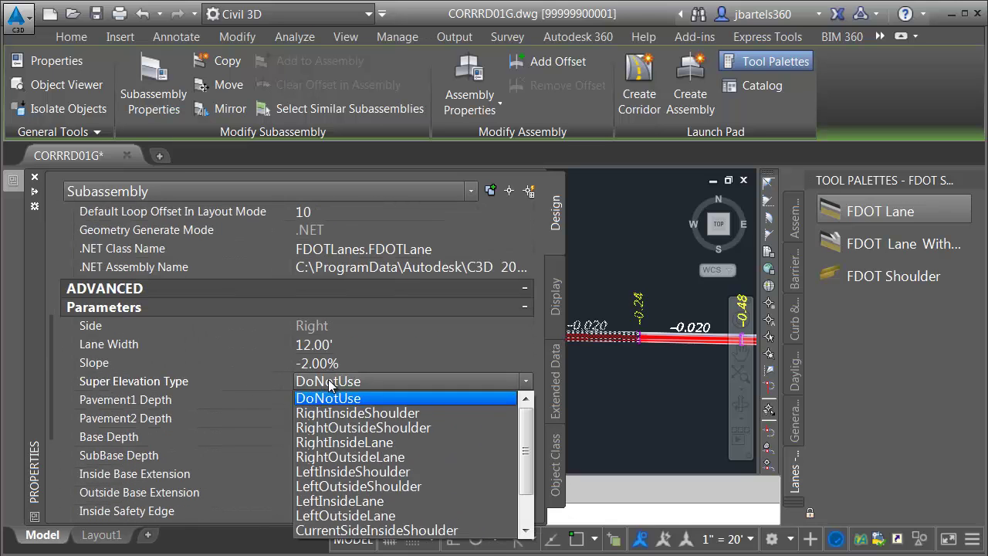
pyautogui.click(328, 443)
pyautogui.hotkey('ctrl', '1')
pyautogui.press('Escape')
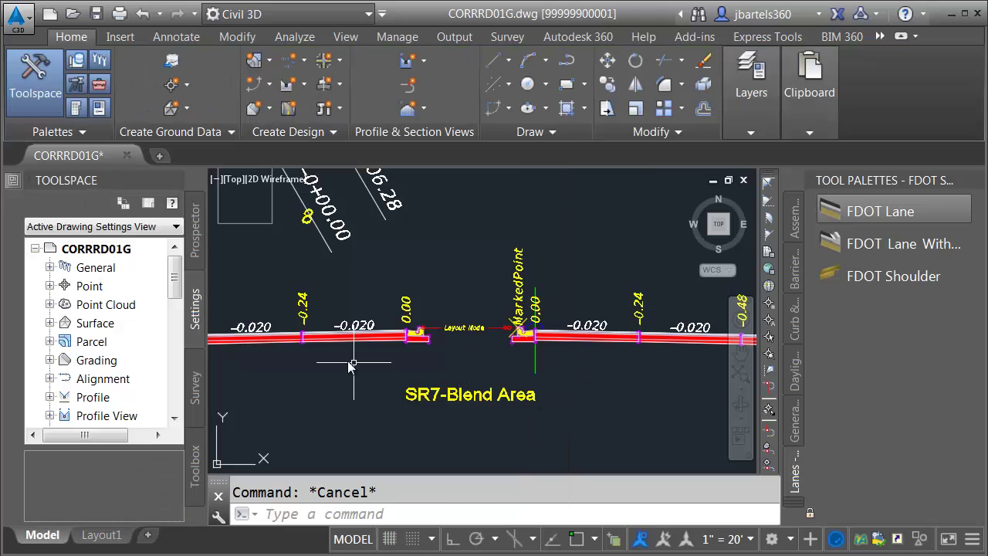
# Name the left lane LT Lane #1 with Super Elevation Type LeftInsideLane
pyautogui.click(344, 342)
pyautogui.hotkey('ctrl', '1')
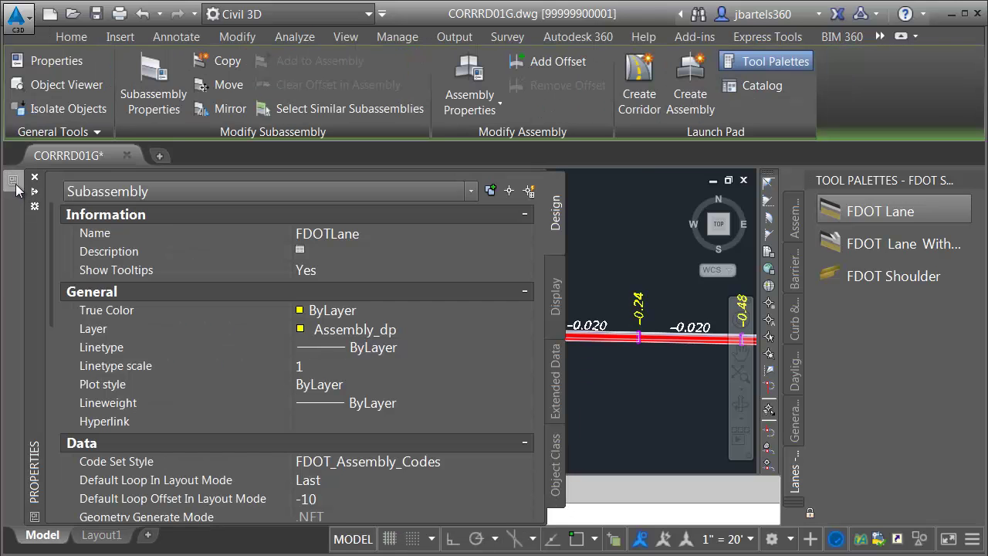
pyautogui.click(355, 235)
pyautogui.write('LT')
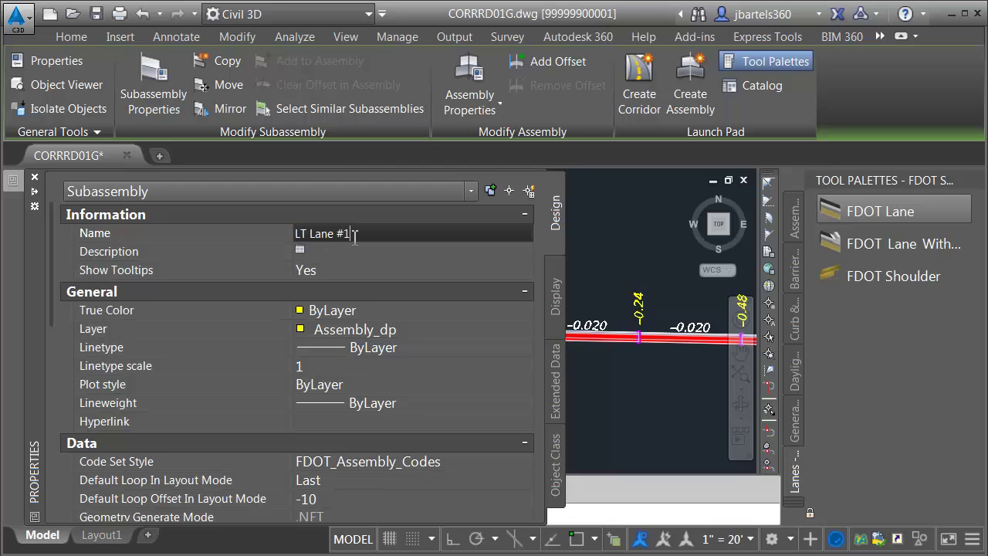
pyautogui.press('Return')
pyautogui.moveTo(53, 246); pyautogui.dragTo(54, 362)
pyautogui.click(341, 362)
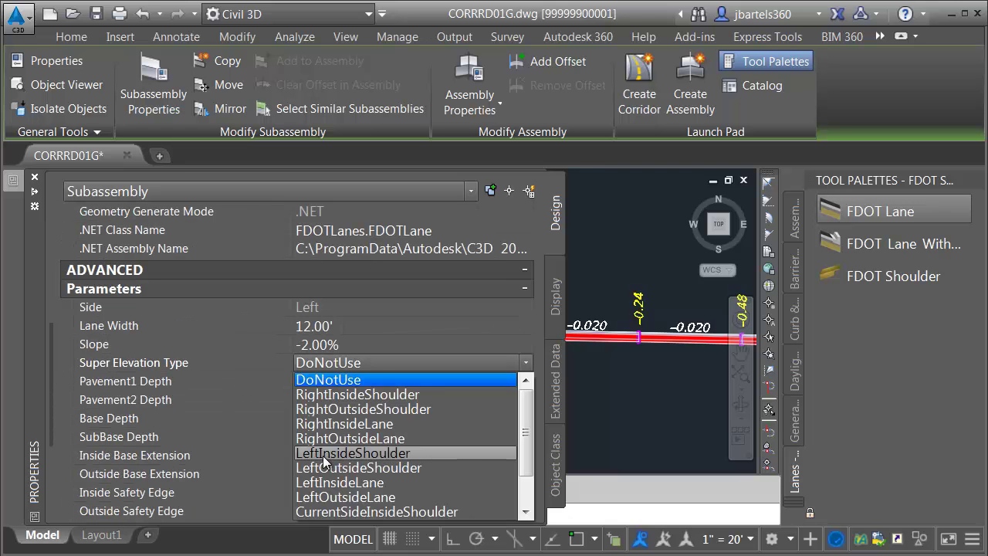
pyautogui.click(340, 482)
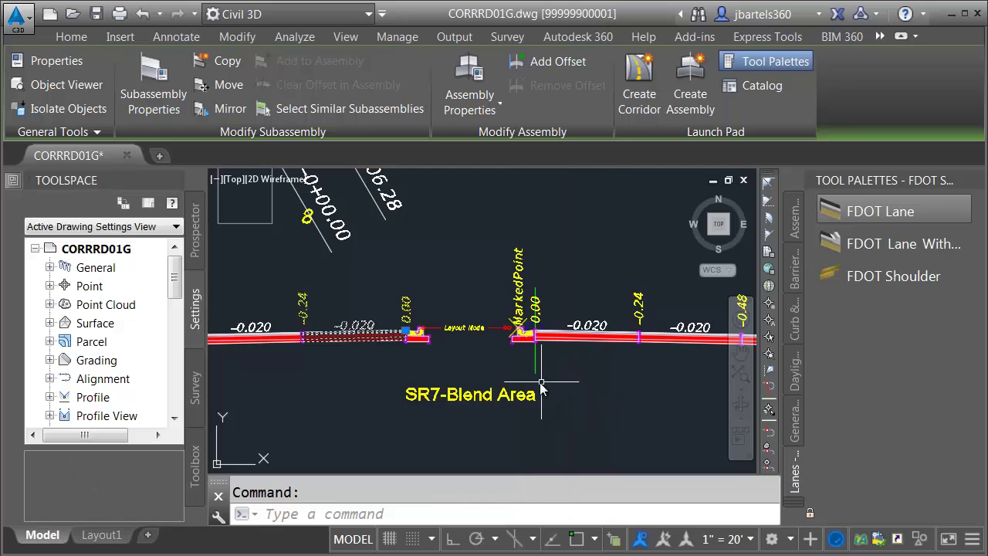
# Delete the MarkedPoint and Layout Mode link subassemblies from between the curbs
pyautogui.press('Escape')
pyautogui.scroll(3, 480, 349)
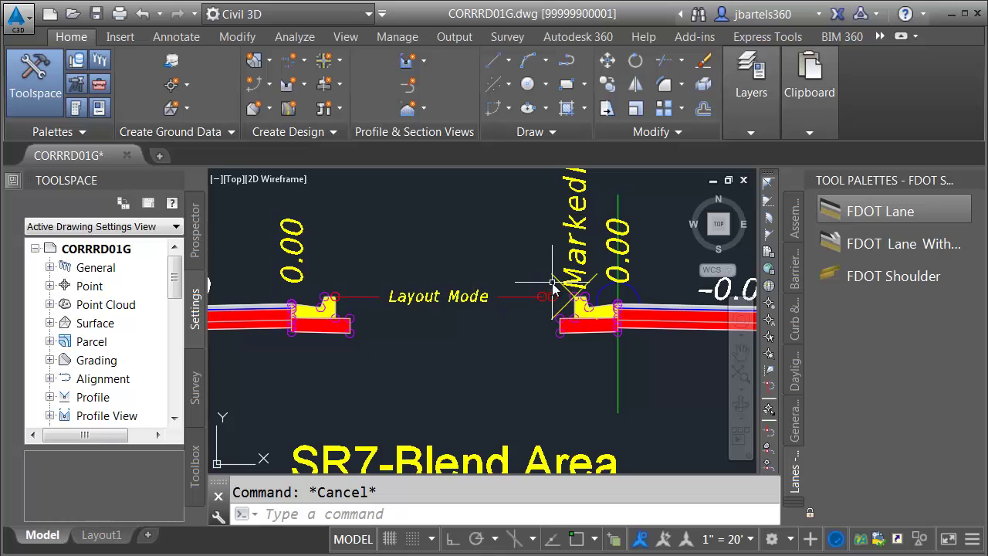
pyautogui.click(528, 297)
pyautogui.click(527, 298)
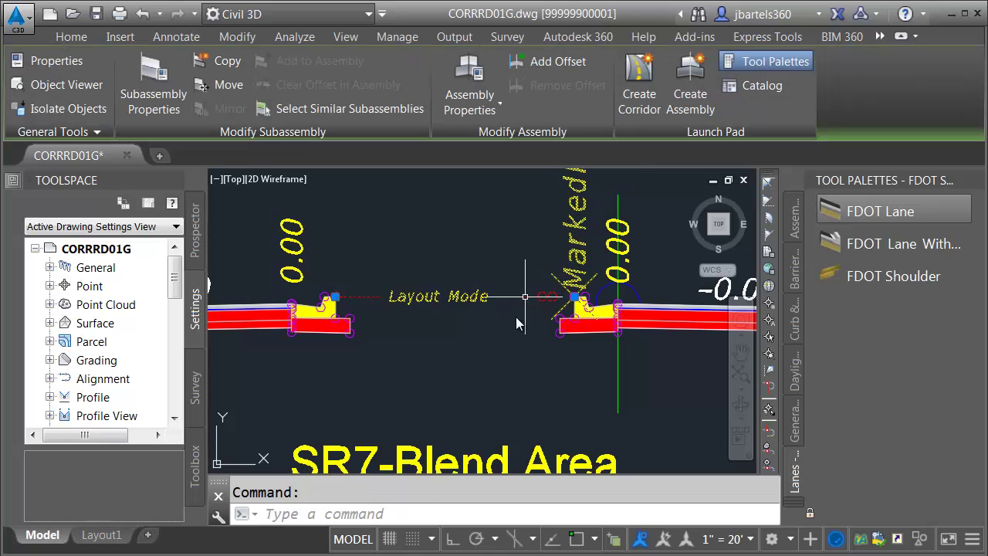
pyautogui.press('Delete')
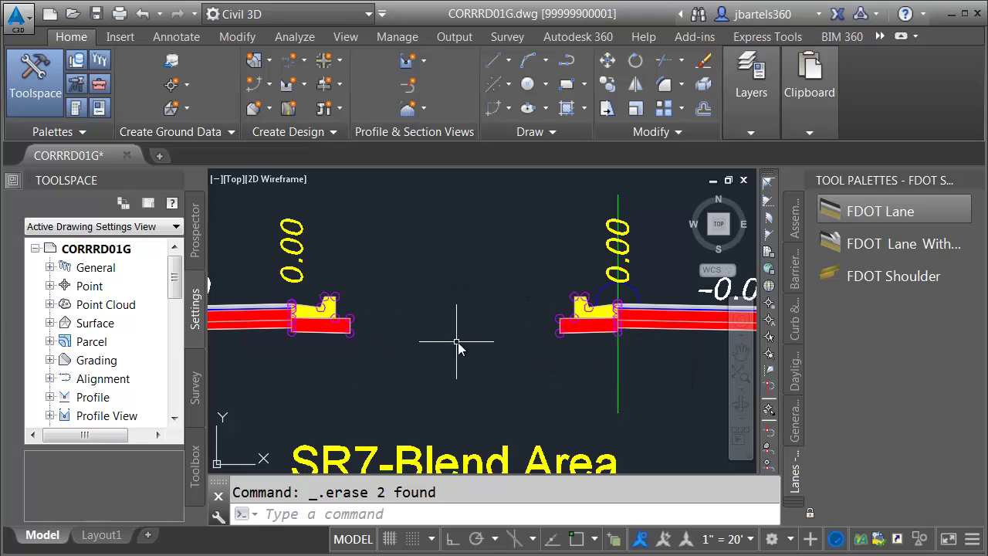
# Zoom and pan the view to the bull-nose corridor ends
pyautogui.scroll(-3, 458, 343)
pyautogui.scroll(-2, 463, 347)
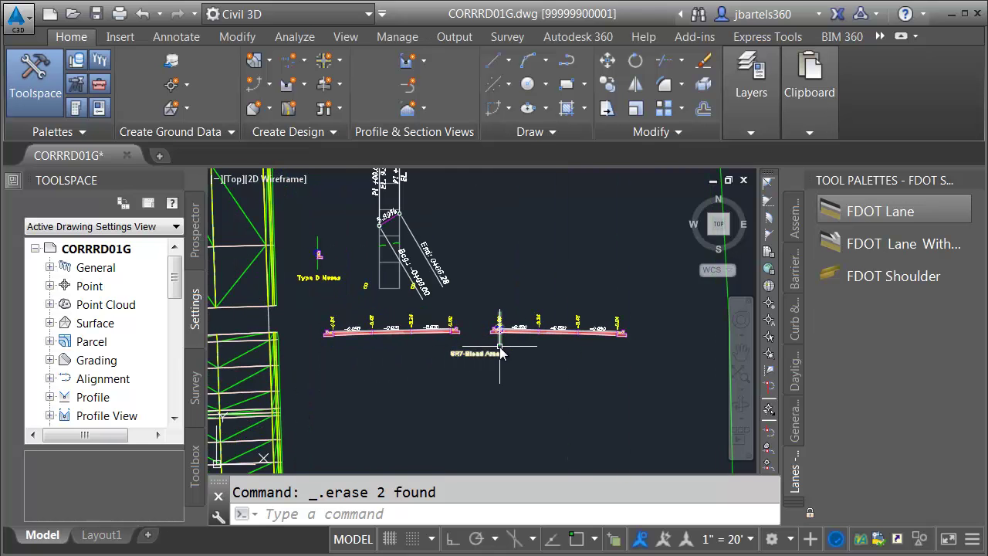
pyautogui.moveTo(209, 317); pyautogui.dragTo(493, 321, button='middle')
pyautogui.scroll(4, 443, 318)
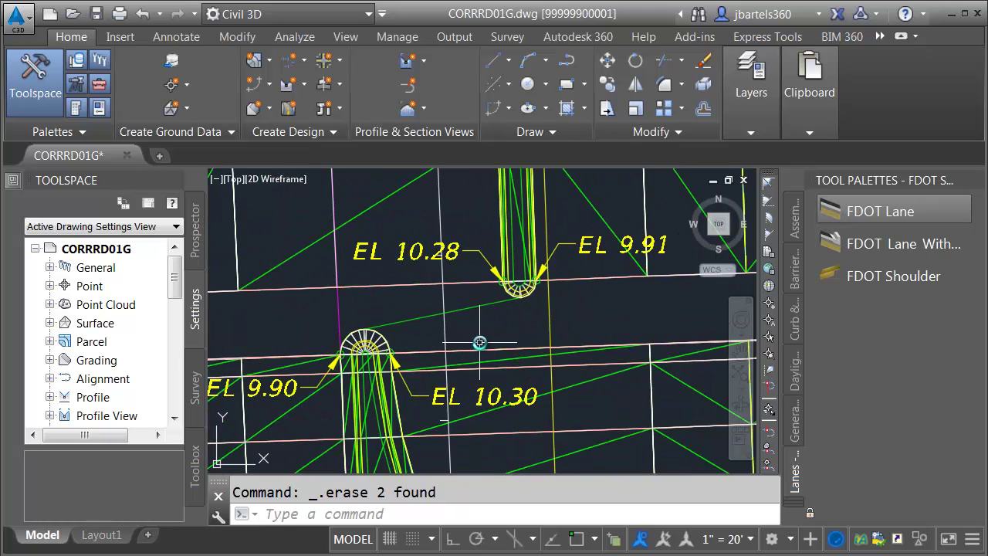
# Add a PGL-RT baseline with profile PGL-RT_PP to the SR7 Blend Area corridor
pyautogui.click(513, 290)
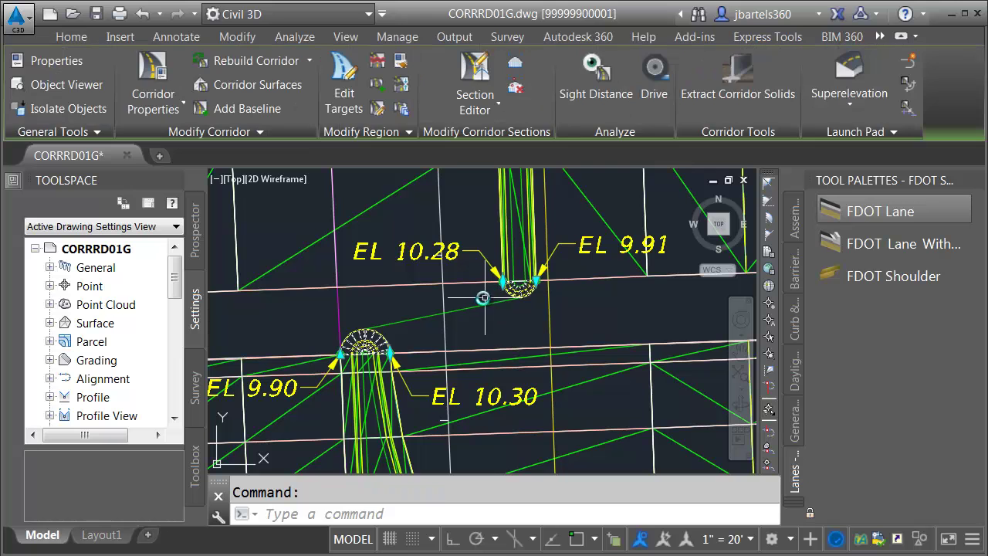
pyautogui.click(167, 83)
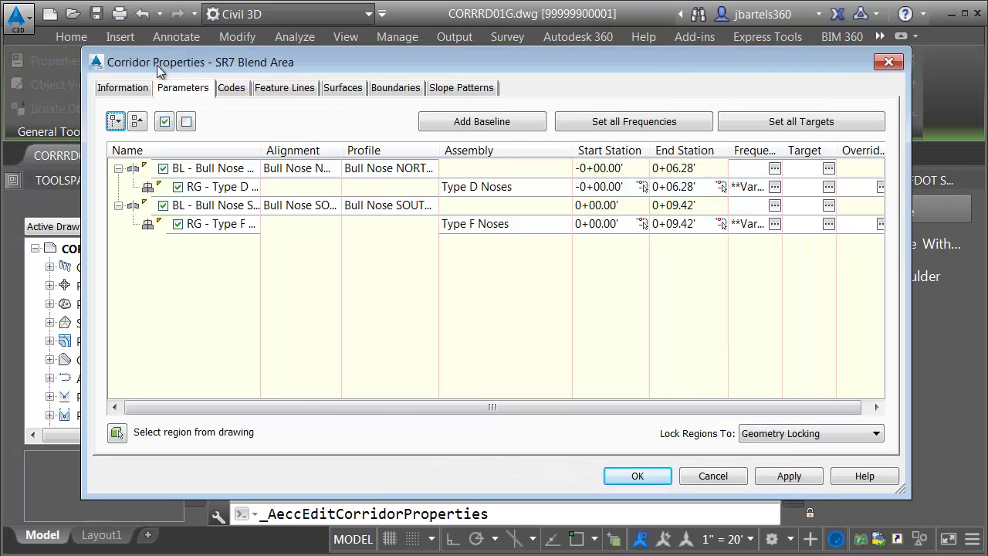
pyautogui.click(447, 125)
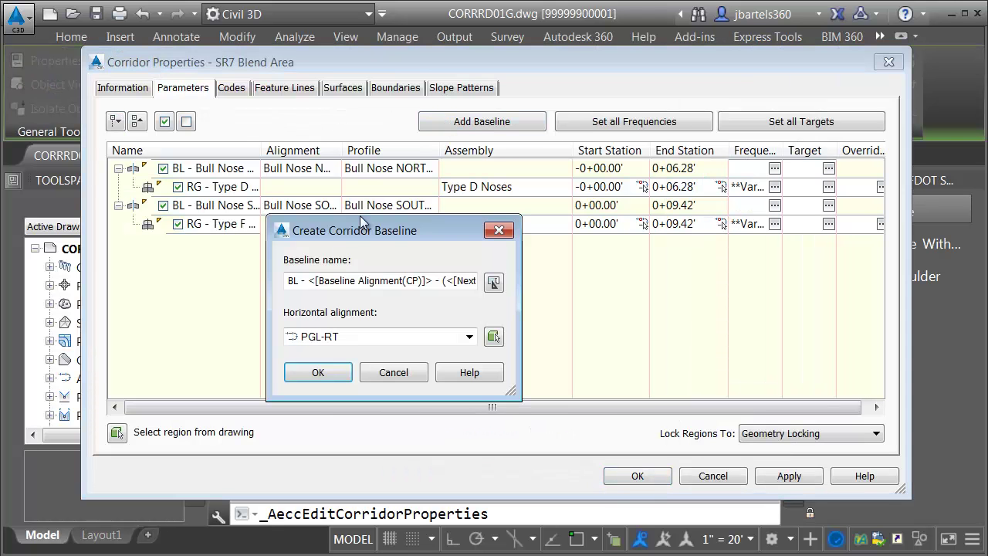
pyautogui.click(315, 370)
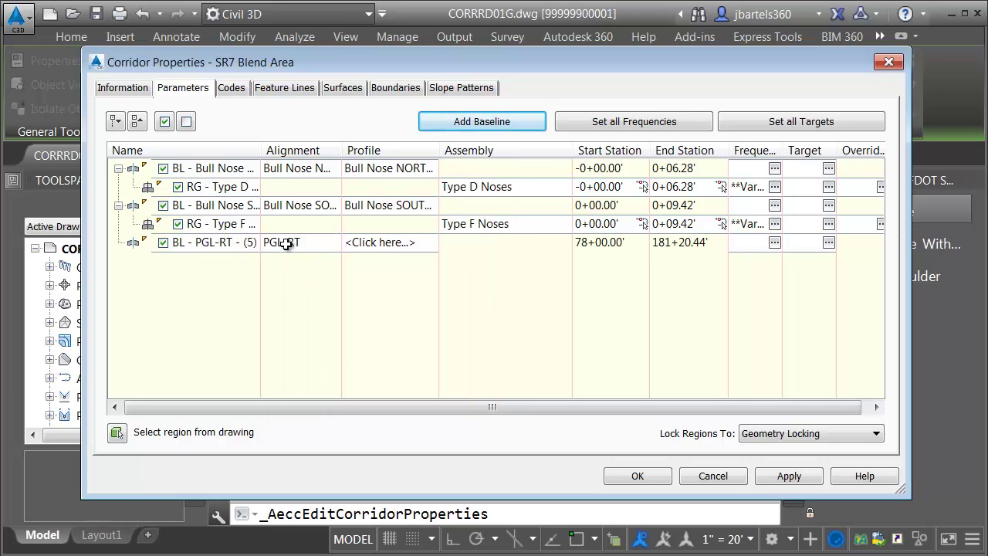
pyautogui.click(380, 242)
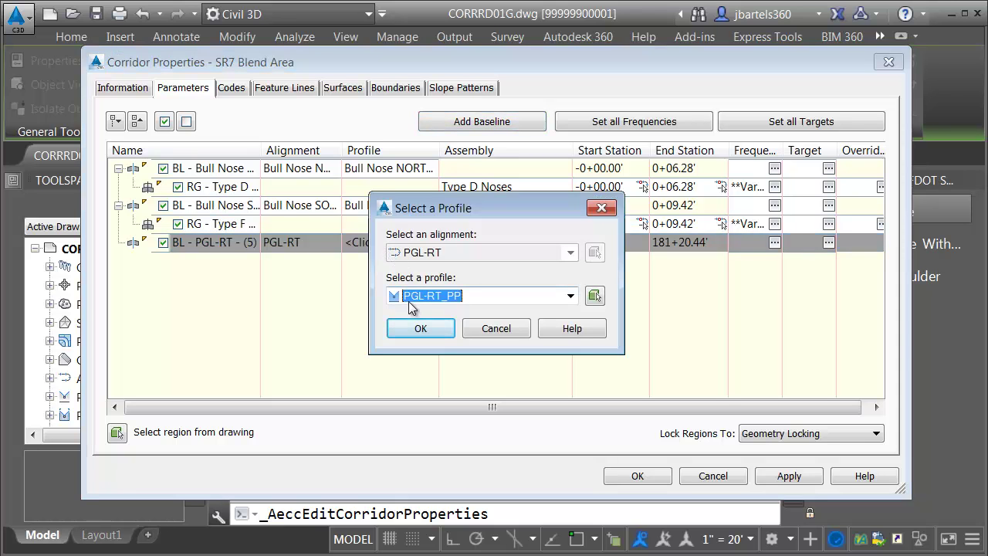
pyautogui.click(422, 329)
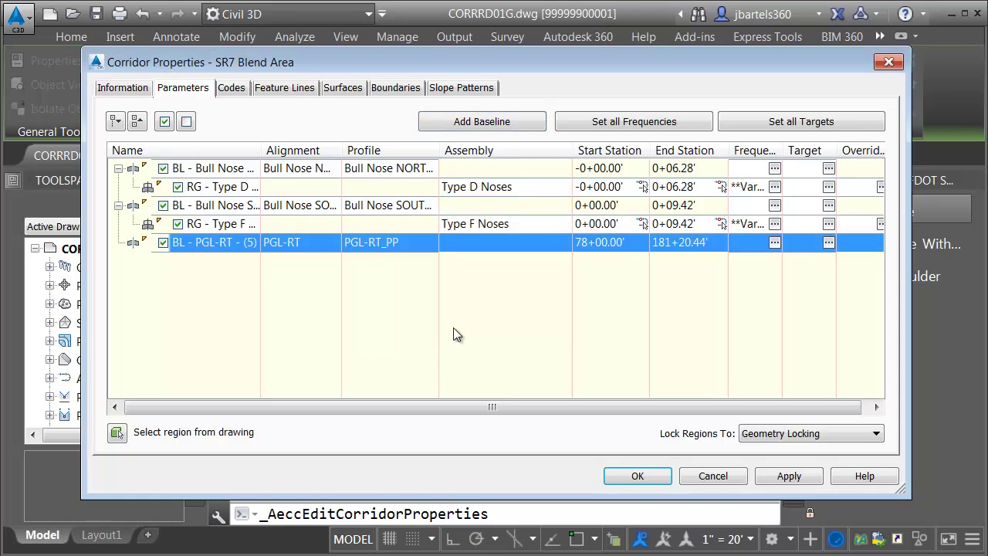
# Add an SR7-Blend Area region under the PGL-RT baseline and expand the baseline
pyautogui.rightClick(206, 245)
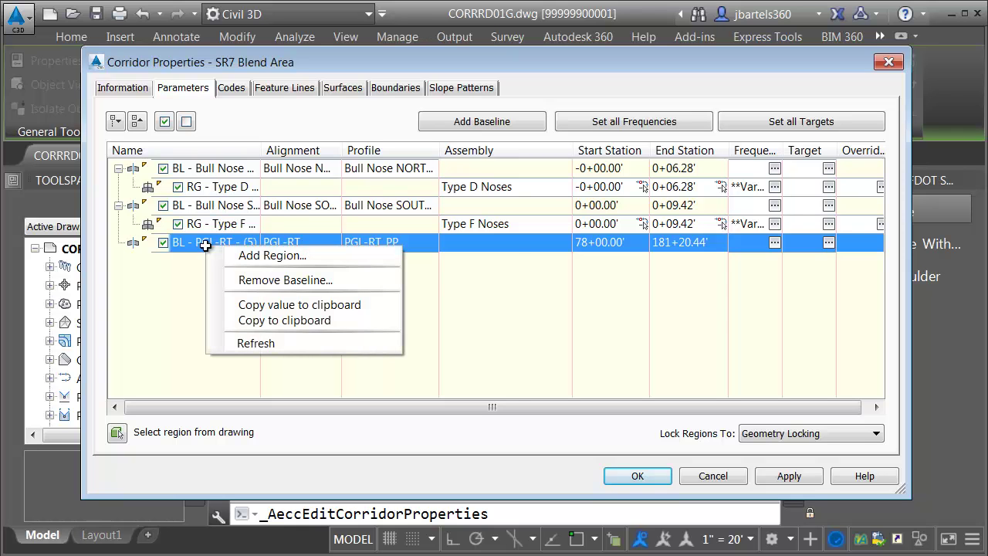
pyautogui.click(245, 256)
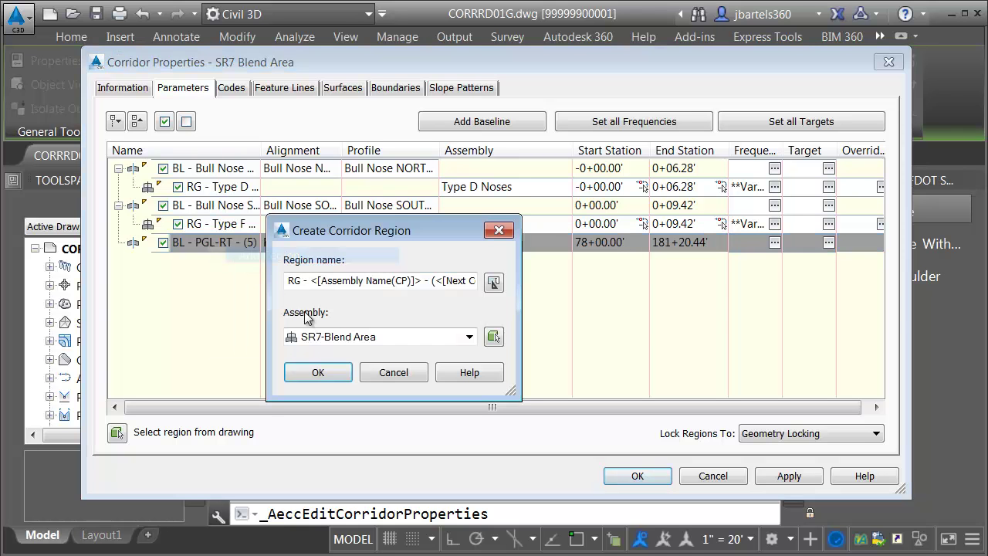
pyautogui.click(318, 373)
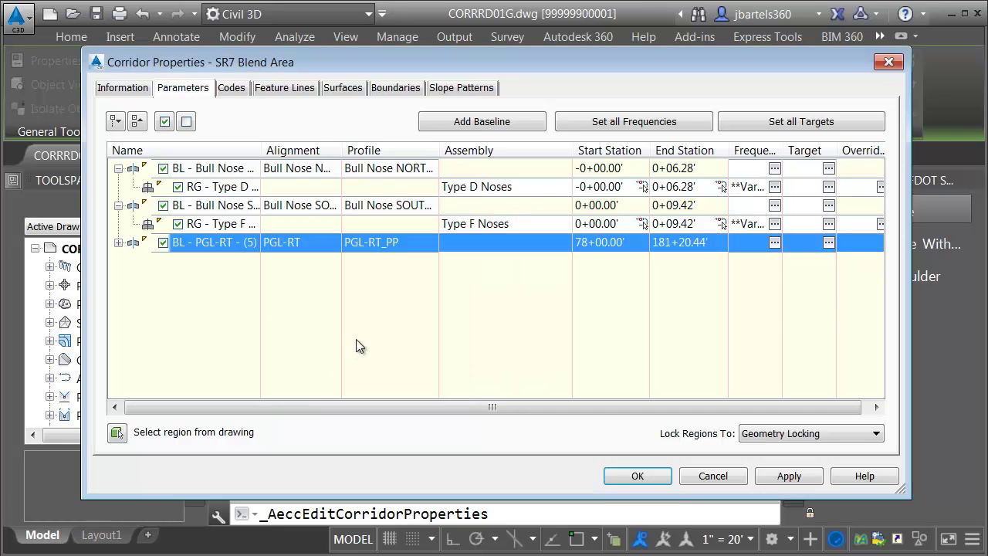
pyautogui.click(118, 242)
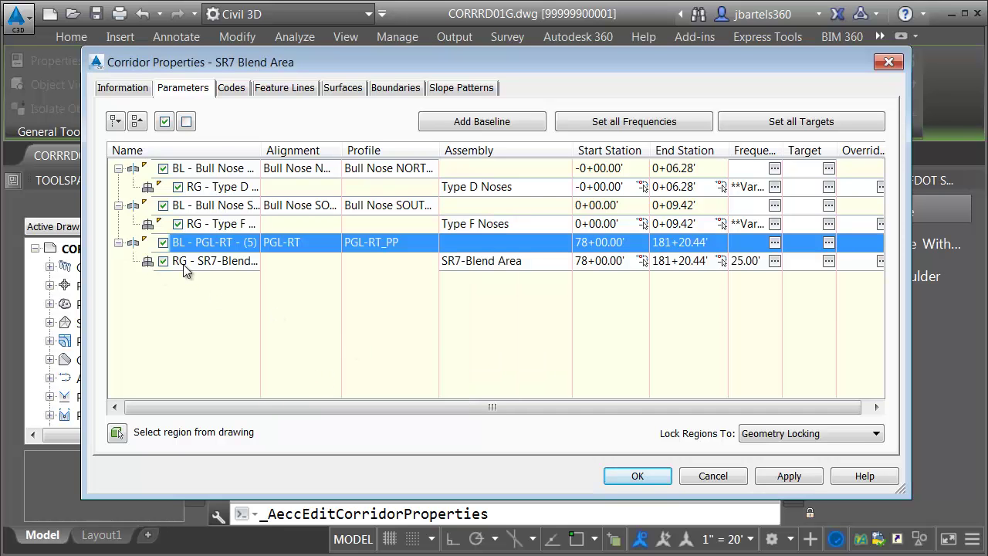
# Snap the region's start and end stations to feature line endpoints: 102+48.22' to 102+56.39'
pyautogui.click(642, 260)
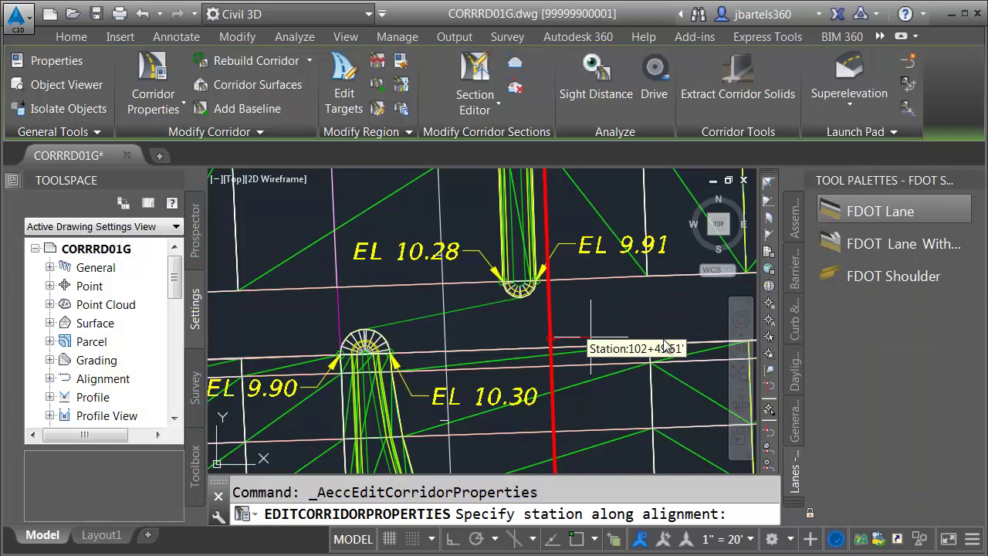
pyautogui.scroll(5, 660, 345)
pyautogui.keyDown('shift'); pyautogui.rightClick(561, 358); pyautogui.keyUp('shift')
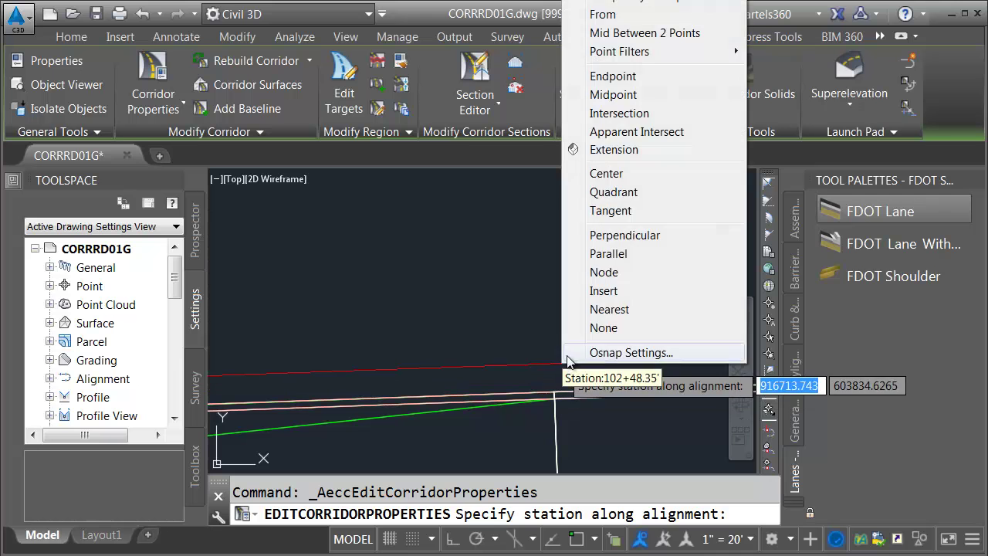
pyautogui.click(610, 76)
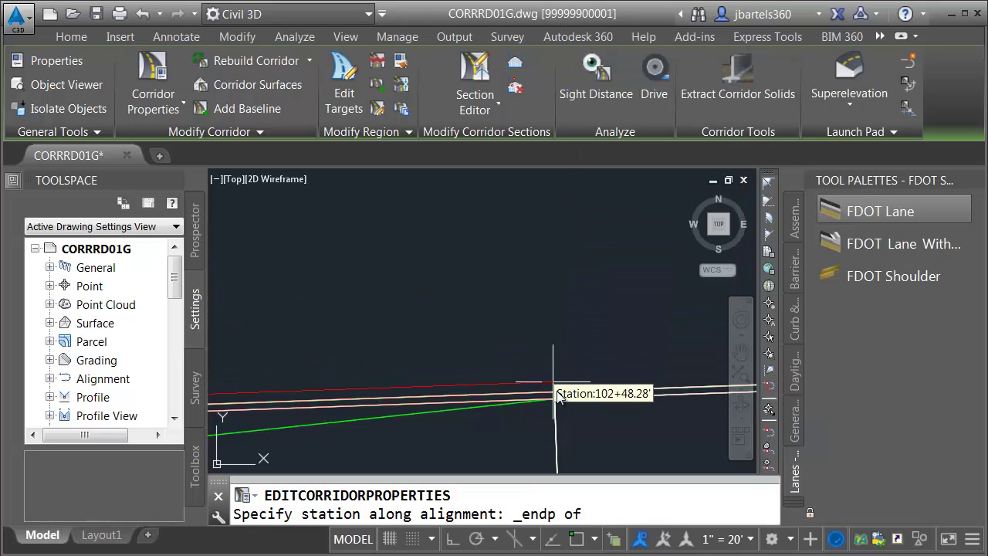
pyautogui.click(570, 332)
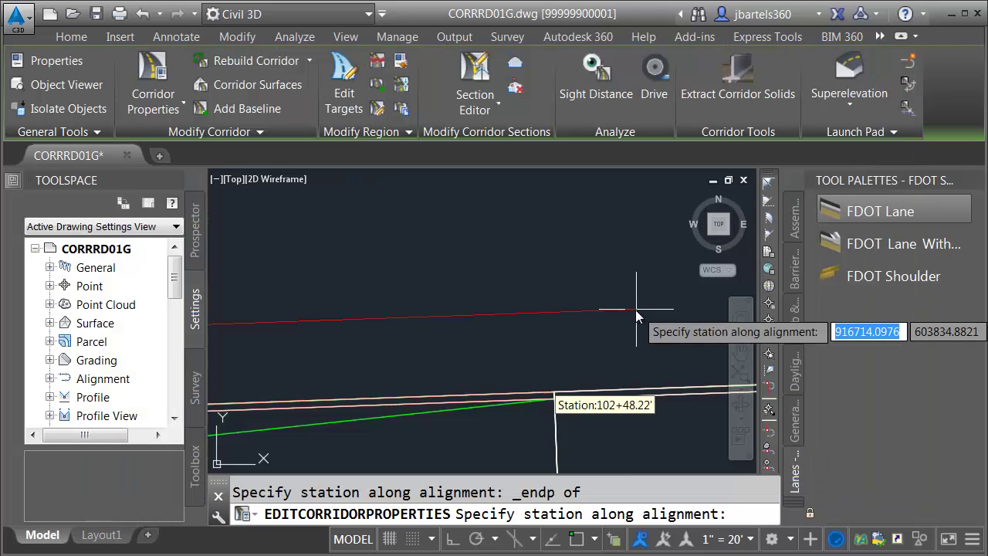
pyautogui.scroll(3, 588, 316)
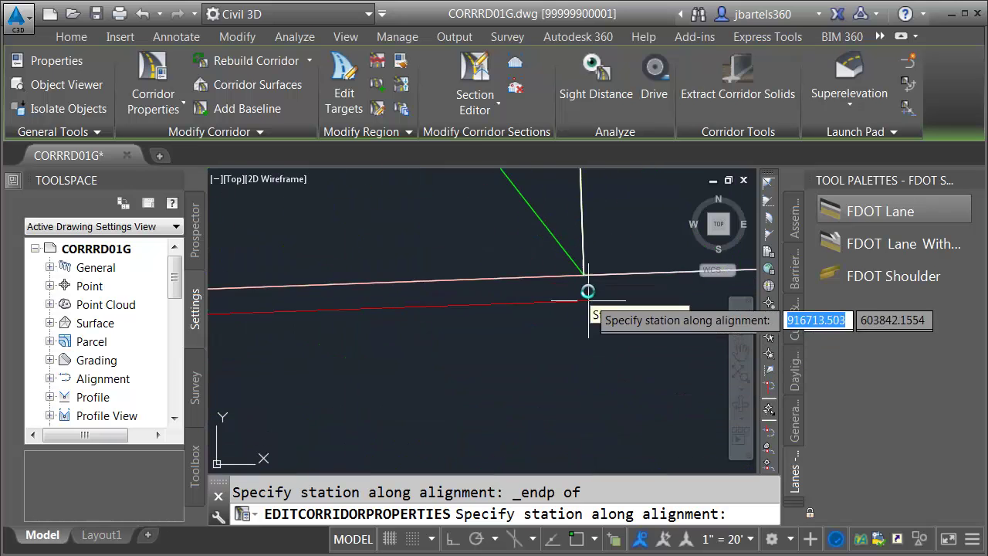
pyautogui.keyDown('shift'); pyautogui.rightClick(573, 277); pyautogui.keyUp('shift')
pyautogui.click(617, 370)
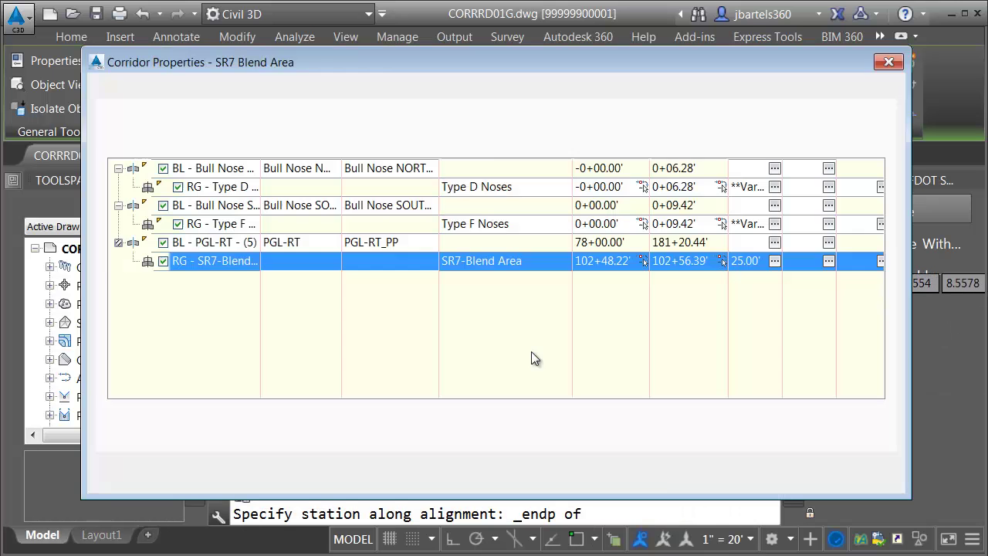
# In Target Mapping, set PGL LT Link's alignment target to PGL-LT
pyautogui.click(828, 261)
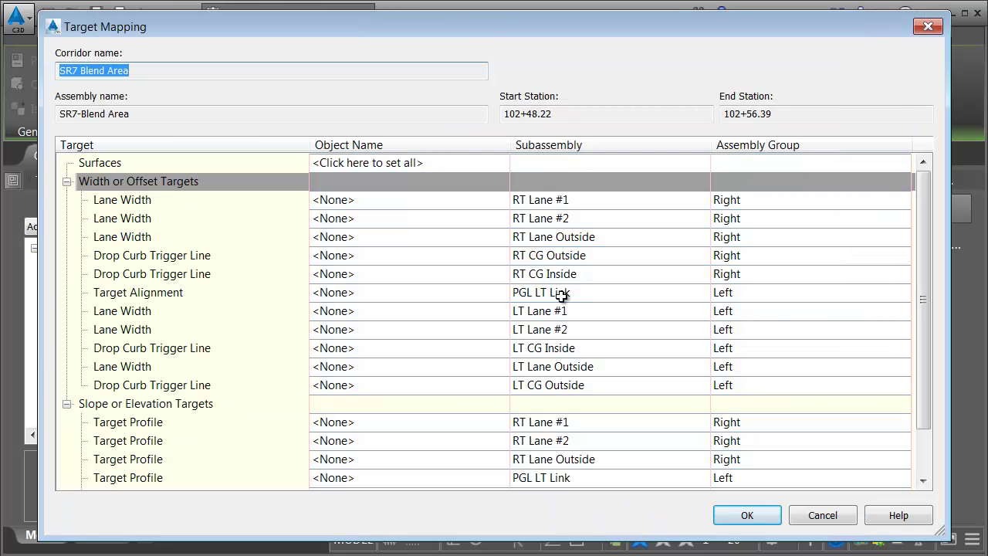
pyautogui.click(395, 295)
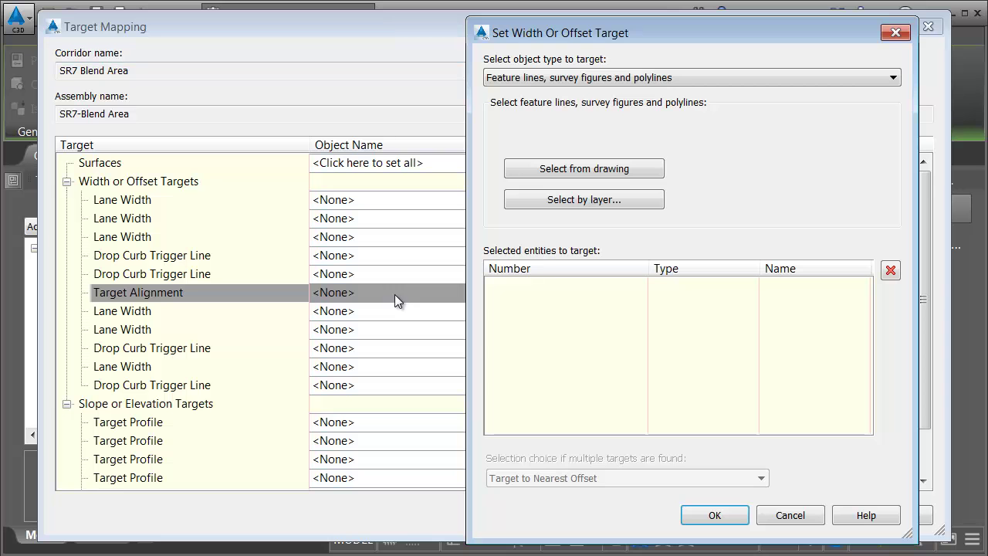
pyautogui.click(511, 77)
pyautogui.click(512, 86)
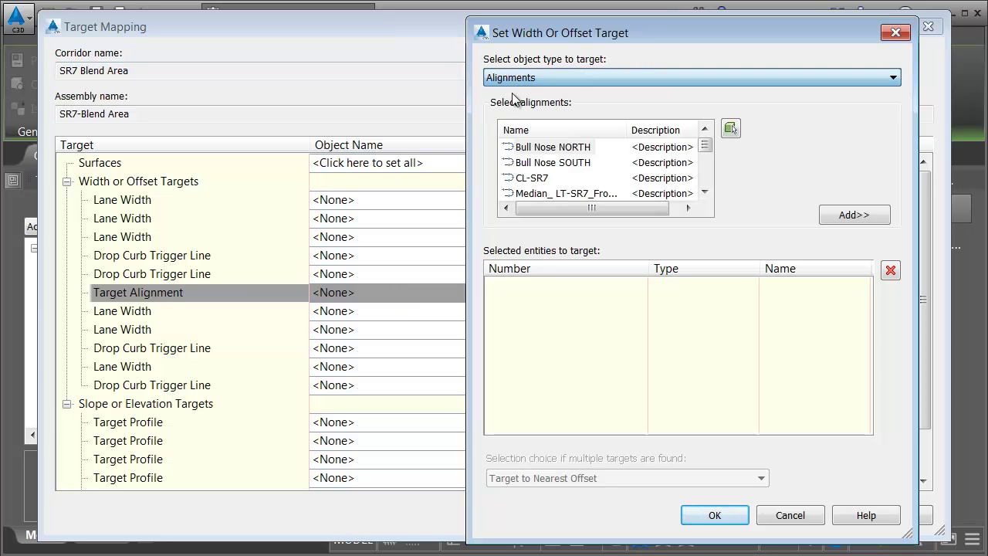
pyautogui.scroll(-2, 693, 147)
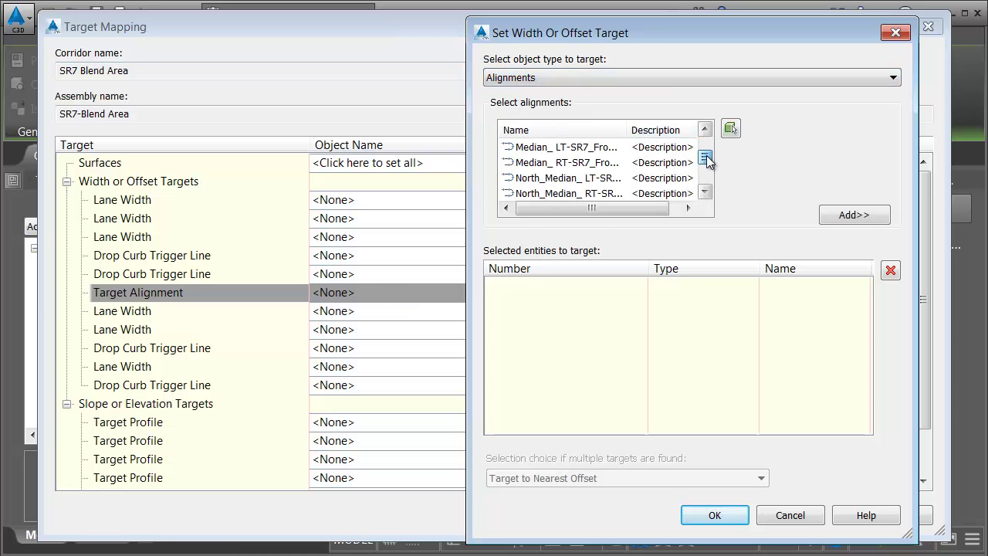
pyautogui.click(532, 179)
pyautogui.click(835, 216)
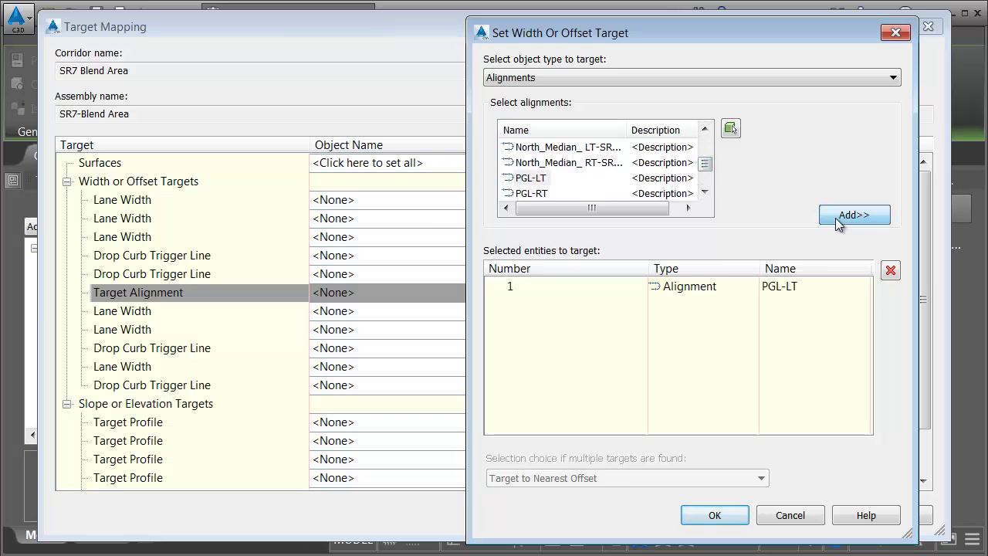
pyautogui.click(722, 513)
pyautogui.moveTo(924, 274); pyautogui.dragTo(925, 331)
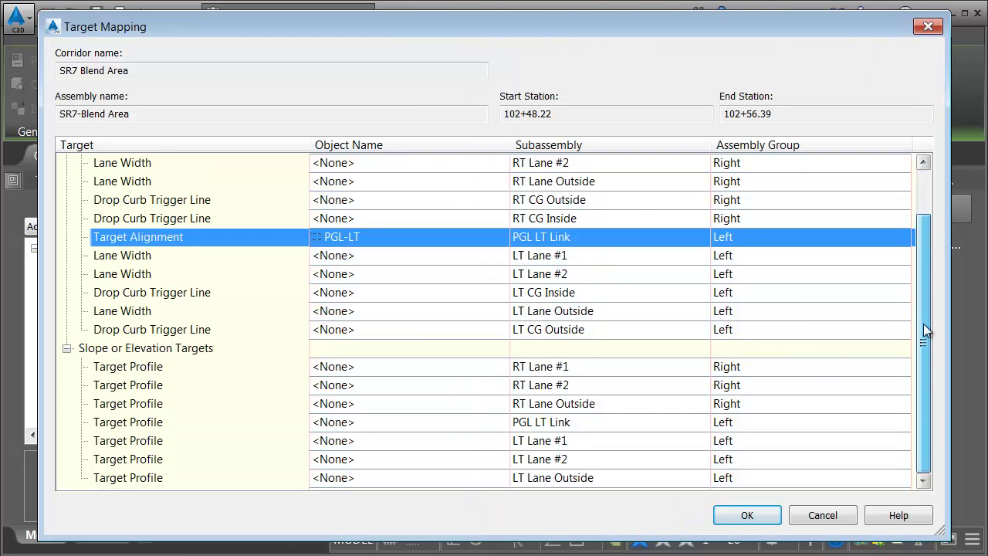
# Set PGL LT Link's elevation target to the PGL-LT_PP profile
pyautogui.click(469, 421)
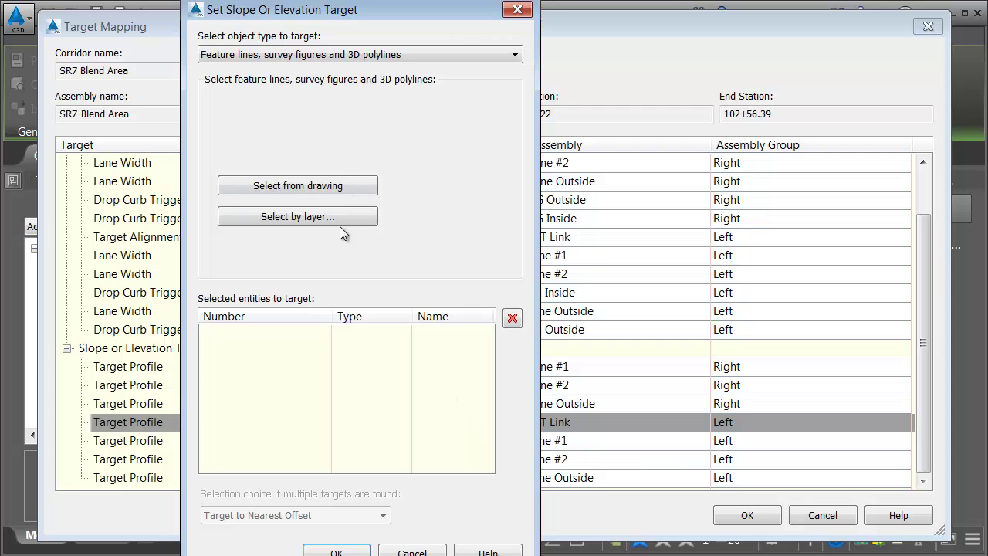
pyautogui.click(283, 54)
pyautogui.click(236, 67)
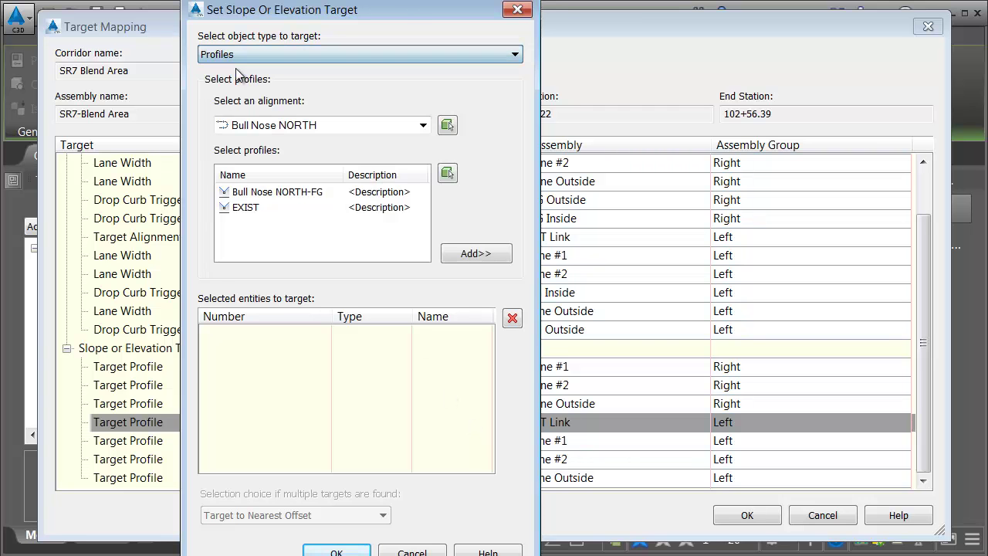
pyautogui.click(260, 125)
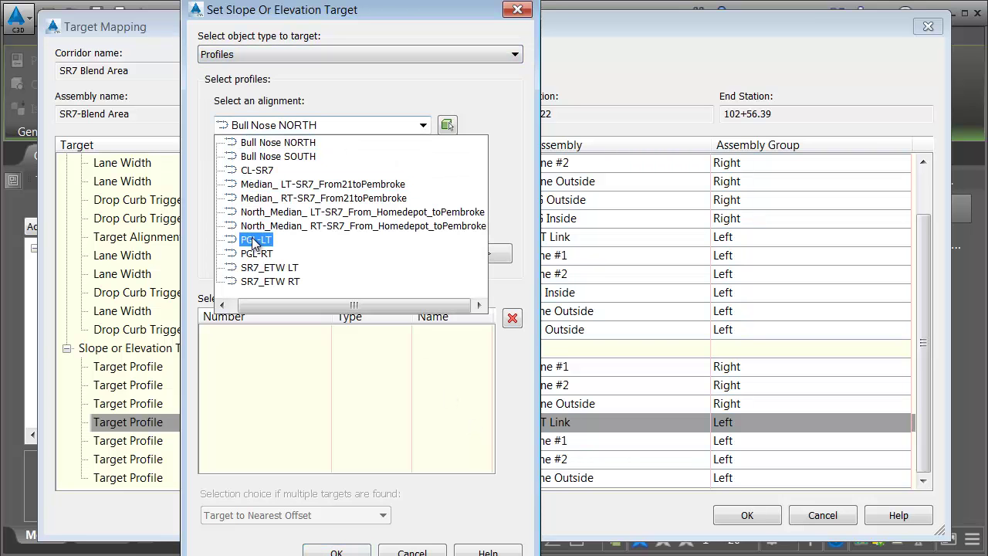
pyautogui.click(259, 239)
pyautogui.click(255, 196)
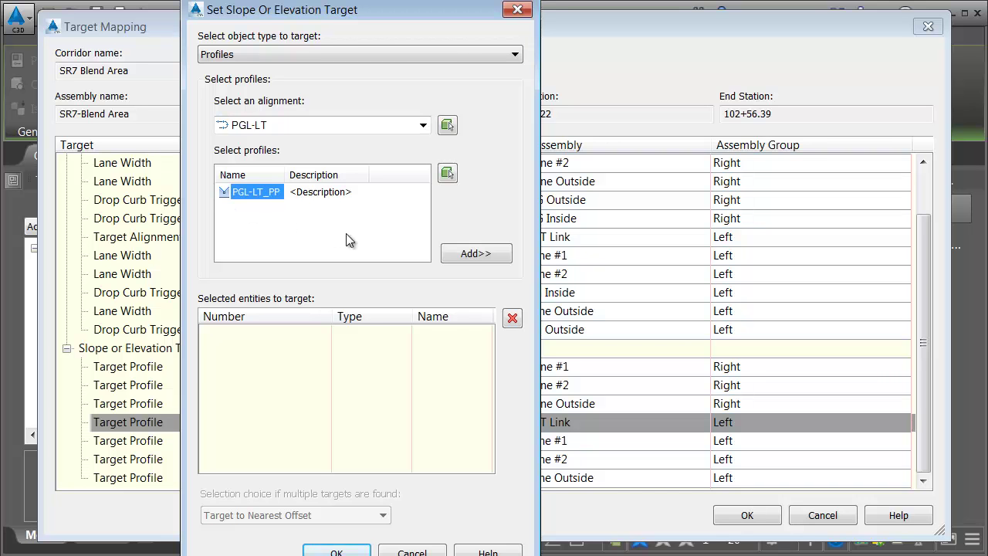
pyautogui.click(477, 255)
pyautogui.click(336, 549)
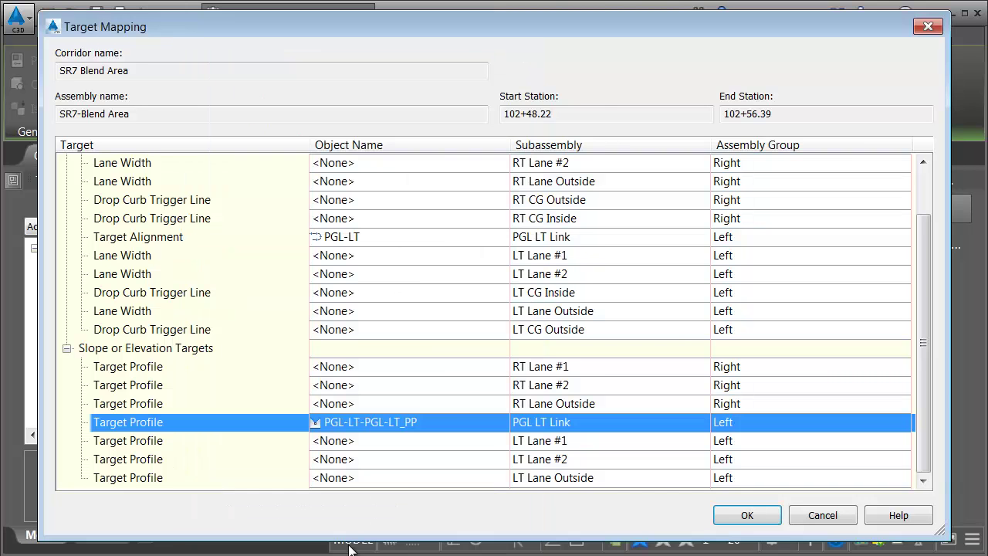
# Target the LT Lane Outside width to the SR7_ETW LT alignment
pyautogui.click(353, 311)
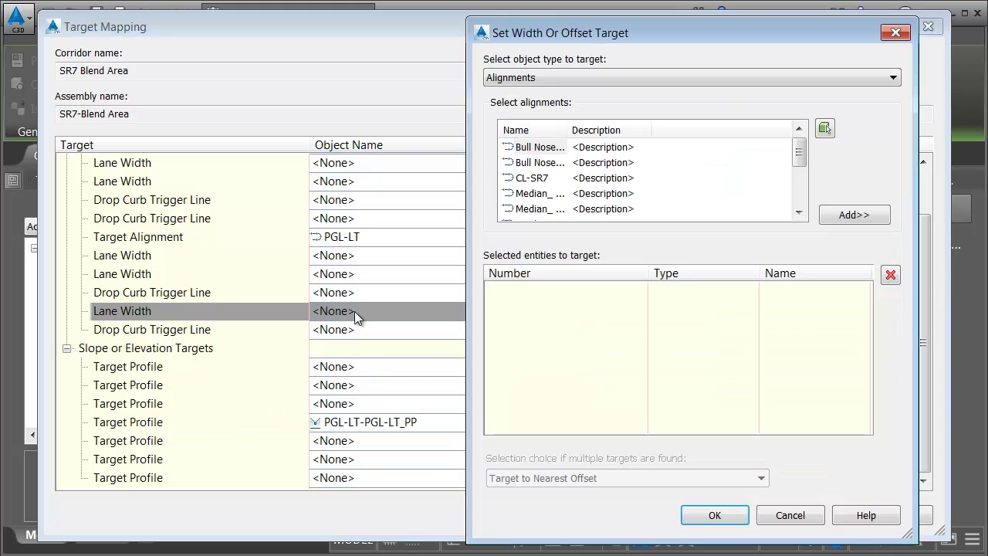
pyautogui.moveTo(569, 129); pyautogui.dragTo(606, 130)
pyautogui.moveTo(799, 151); pyautogui.dragTo(799, 190)
pyautogui.click(561, 199)
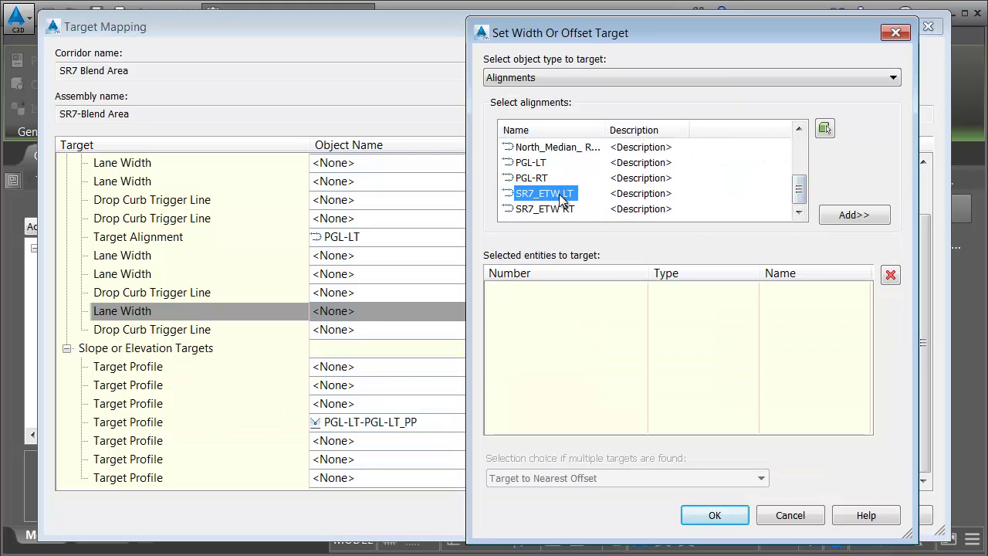
pyautogui.click(823, 216)
pyautogui.click(714, 516)
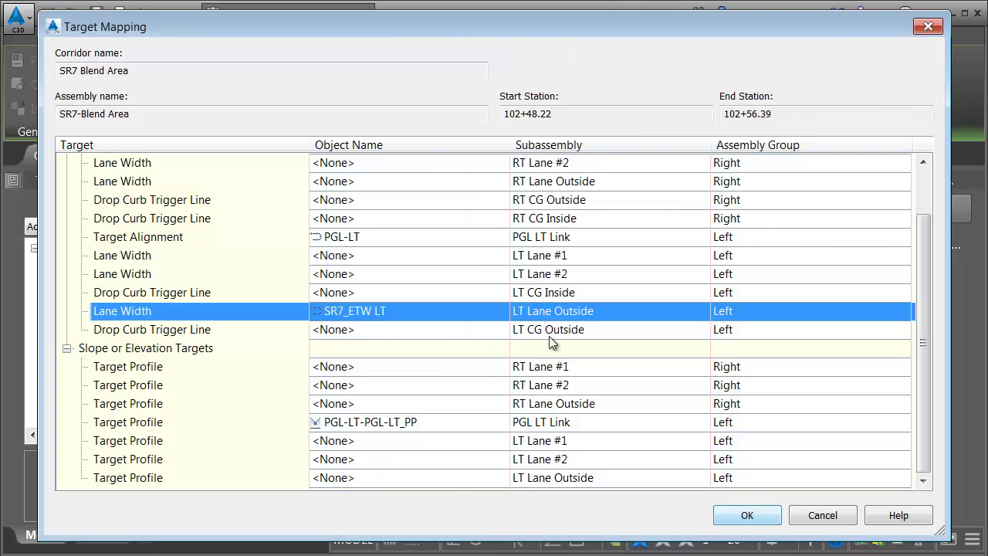
# Target the RT Lane Outside width to the SR7_ETW RT alignment
pyautogui.click(425, 183)
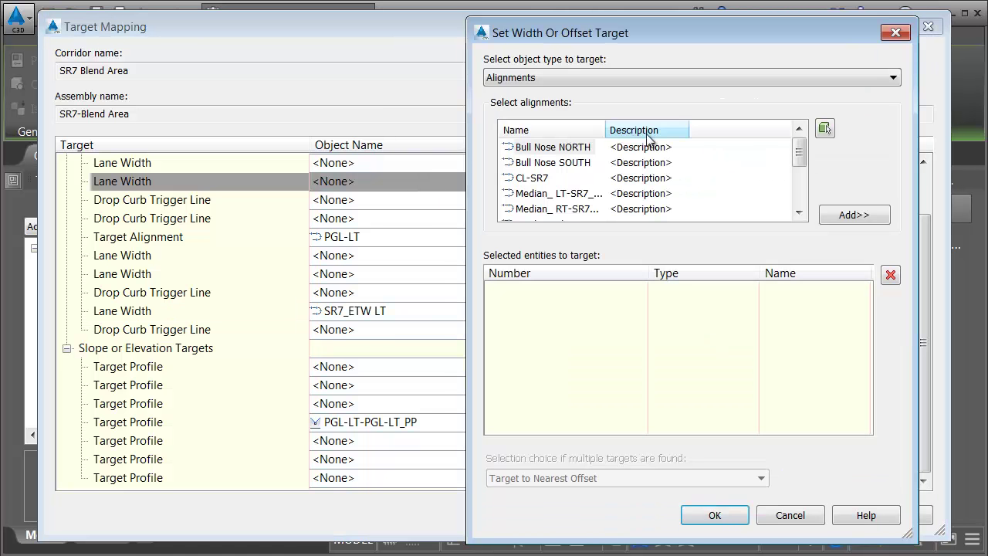
pyautogui.moveTo(800, 159); pyautogui.dragTo(807, 199)
pyautogui.click(546, 208)
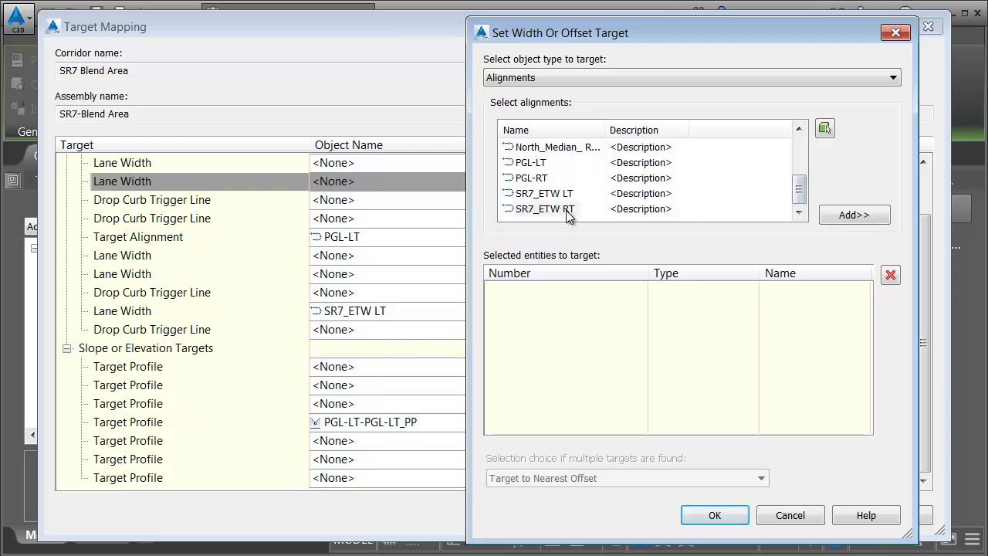
pyautogui.click(846, 218)
pyautogui.click(714, 516)
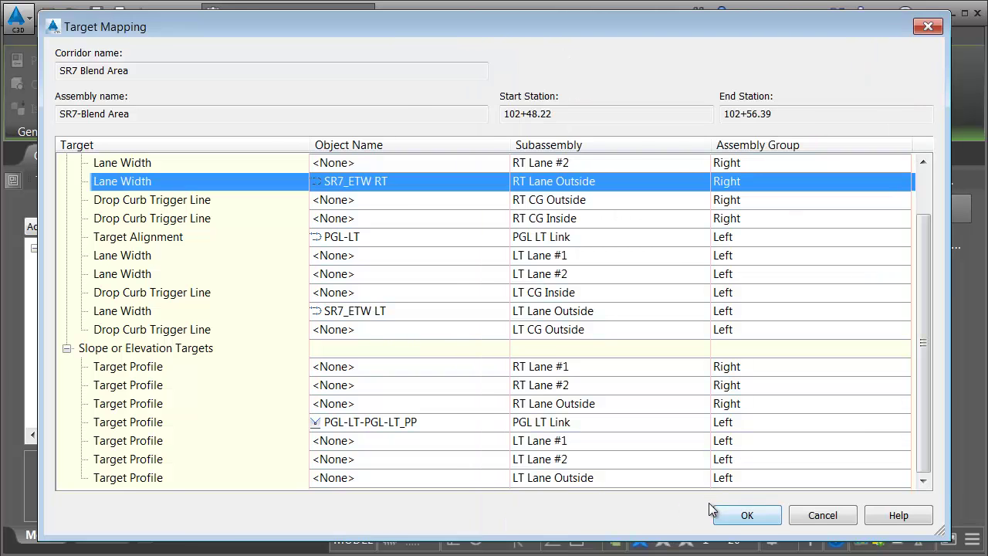
# Close Target Mapping and Corridor Properties, rebuilding the corridor
pyautogui.click(744, 515)
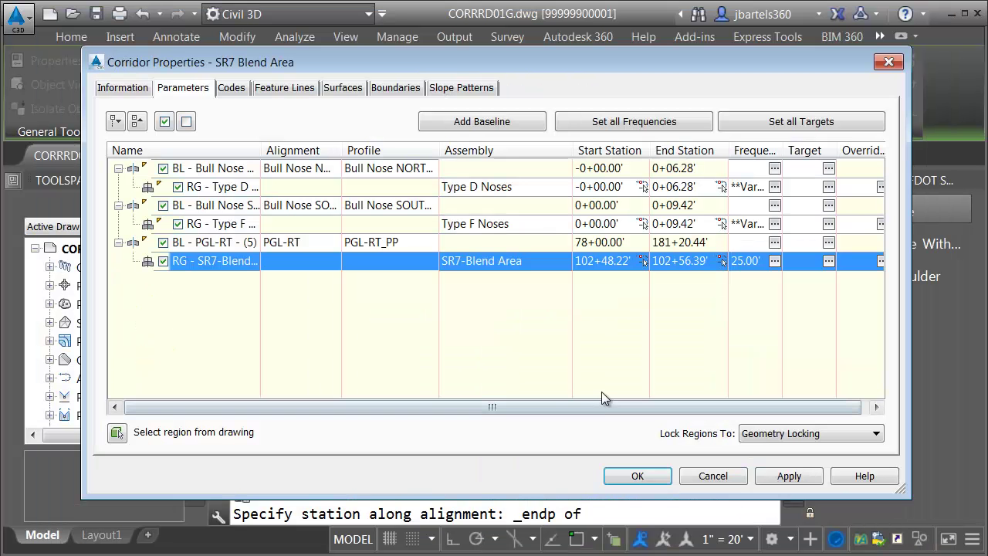
pyautogui.click(640, 476)
pyautogui.click(324, 325)
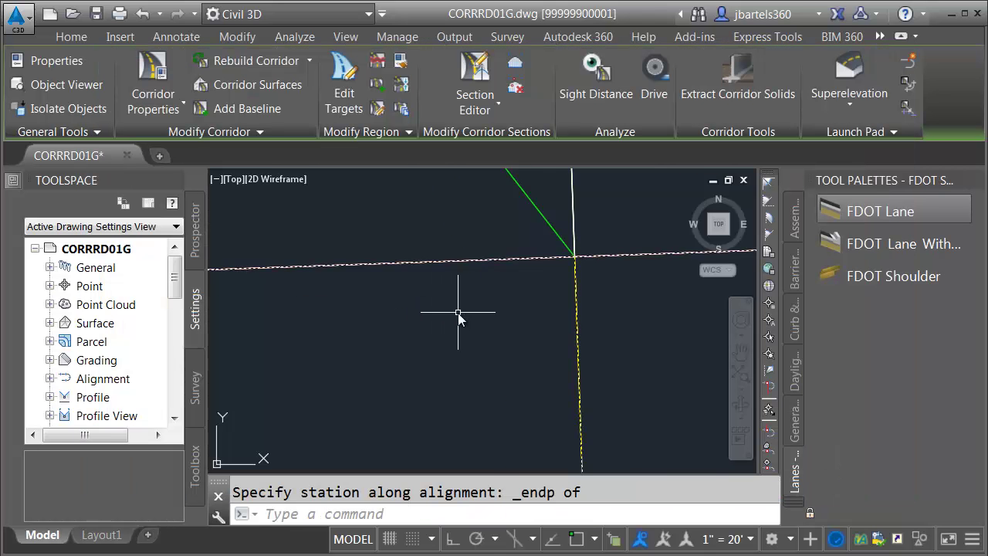
# Pan around the rebuilt bull-nose ends labelled EL 10.28 and 9.90, cancelling the pending station prompt
pyautogui.moveTo(406, 345); pyautogui.dragTo(452, 327, button='middle')
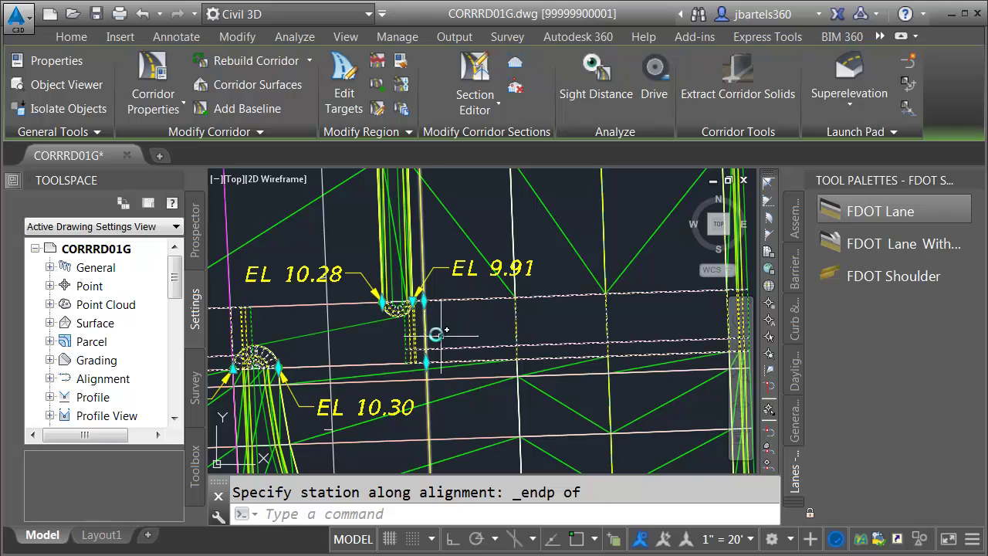
pyautogui.moveTo(635, 324); pyautogui.dragTo(545, 326, button='middle')
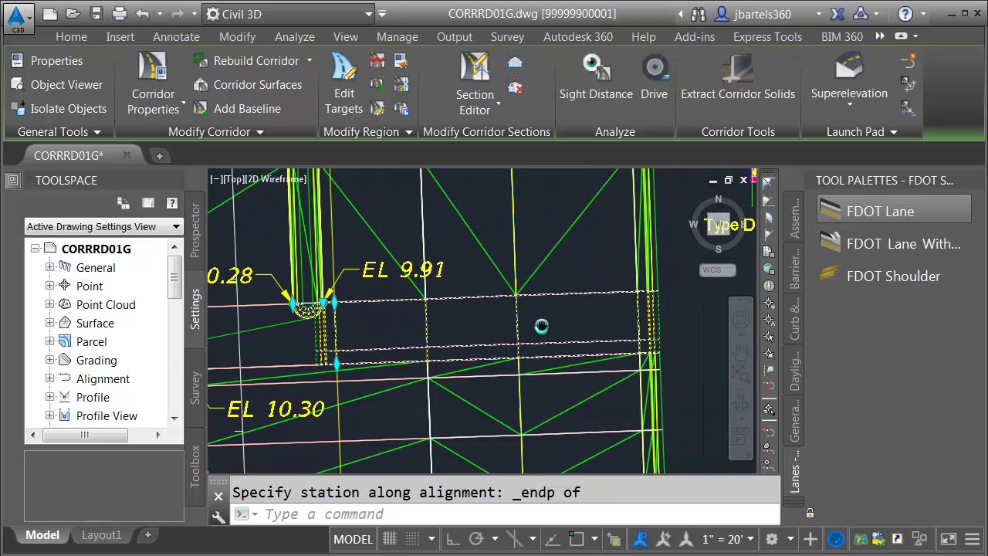
pyautogui.moveTo(405, 330)
pyautogui.mouseDown(button='middle')
pyautogui.moveTo(675, 324)
pyautogui.moveTo(660, 324)
pyautogui.mouseUp(button='middle')
pyautogui.moveTo(378, 334)
pyautogui.mouseDown(button='middle')
pyautogui.moveTo(472, 339)
pyautogui.moveTo(498, 324)
pyautogui.mouseUp(button='middle')
pyautogui.moveTo(340, 324)
pyautogui.mouseDown(button='middle')
pyautogui.moveTo(458, 318)
pyautogui.moveTo(327, 317)
pyautogui.mouseUp(button='middle')
pyautogui.press('Escape')
pyautogui.scroll(2, 549, 338)
pyautogui.moveTo(549, 338); pyautogui.dragTo(524, 340, button='middle')
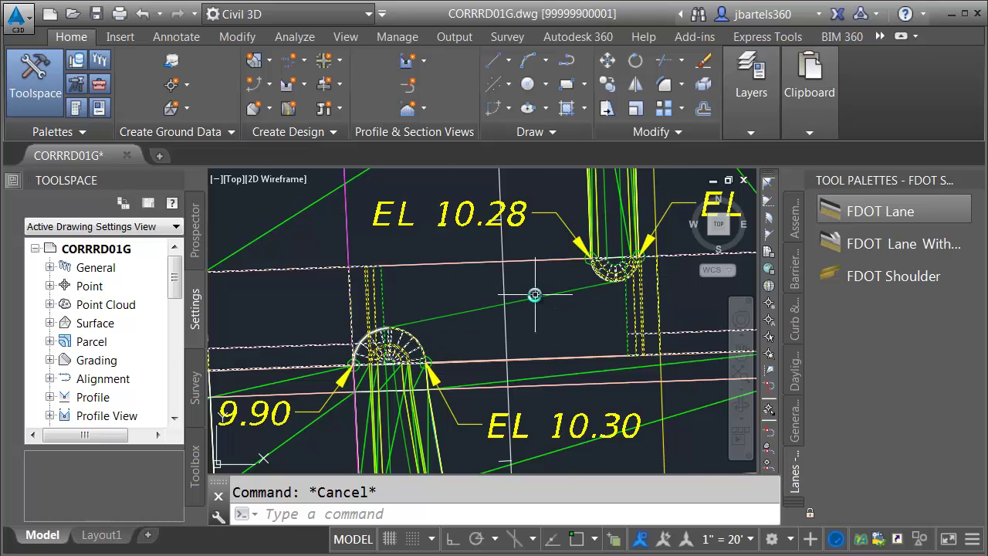
# Zoom out and pan over to frame the SR7-Blend Area assembly
pyautogui.scroll(-4, 517, 319)
pyautogui.moveTo(650, 346); pyautogui.dragTo(337, 324, button='middle')
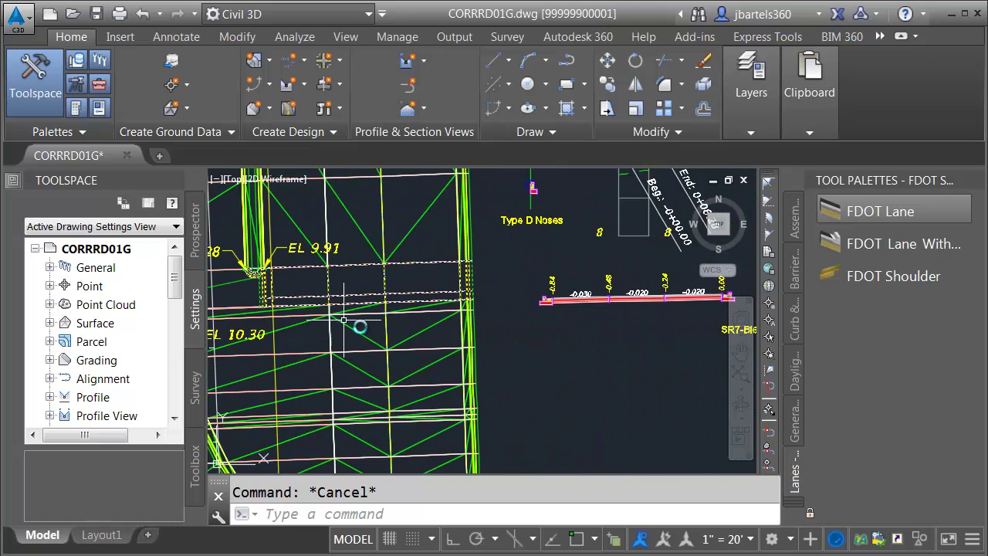
pyautogui.moveTo(646, 337); pyautogui.dragTo(365, 363, button='middle')
pyautogui.scroll(5, 447, 329)
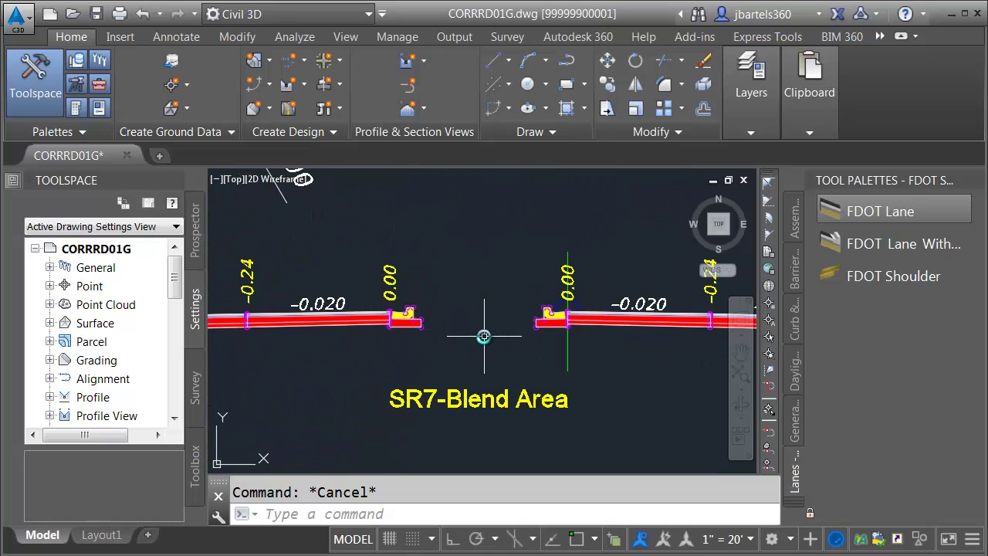
# Replace the right and left curb subassemblies with FDOT Lane subassemblies
pyautogui.click(834, 213)
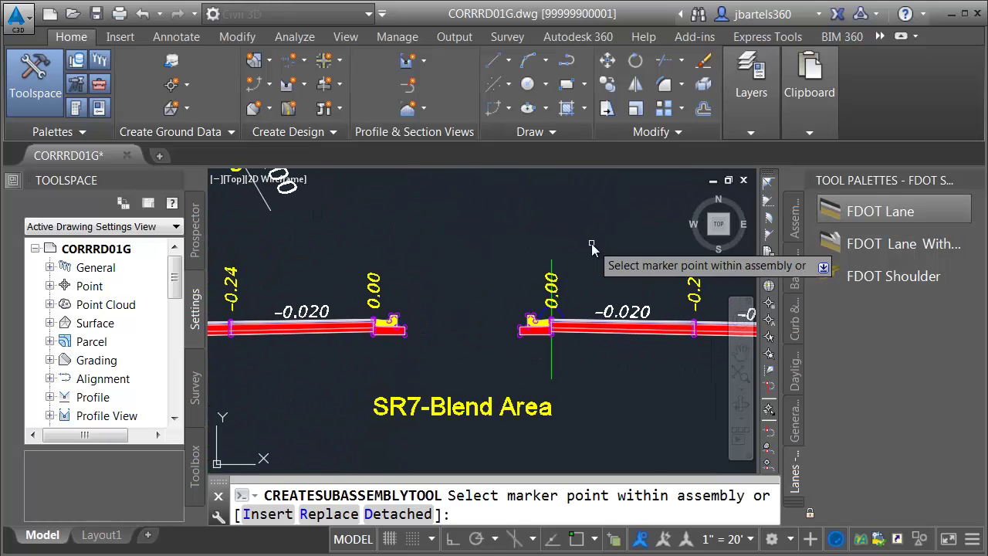
pyautogui.click(339, 515)
pyautogui.click(522, 336)
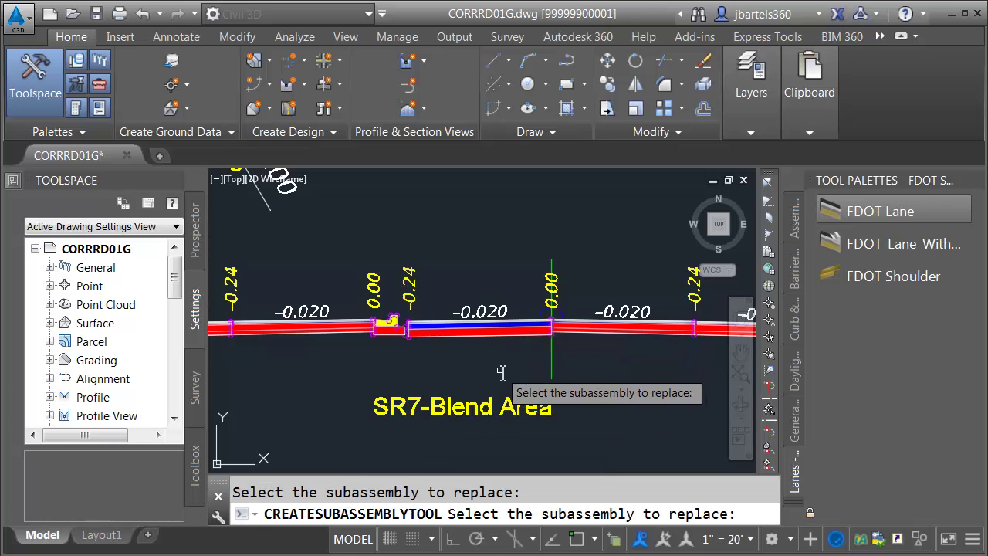
pyautogui.click(390, 337)
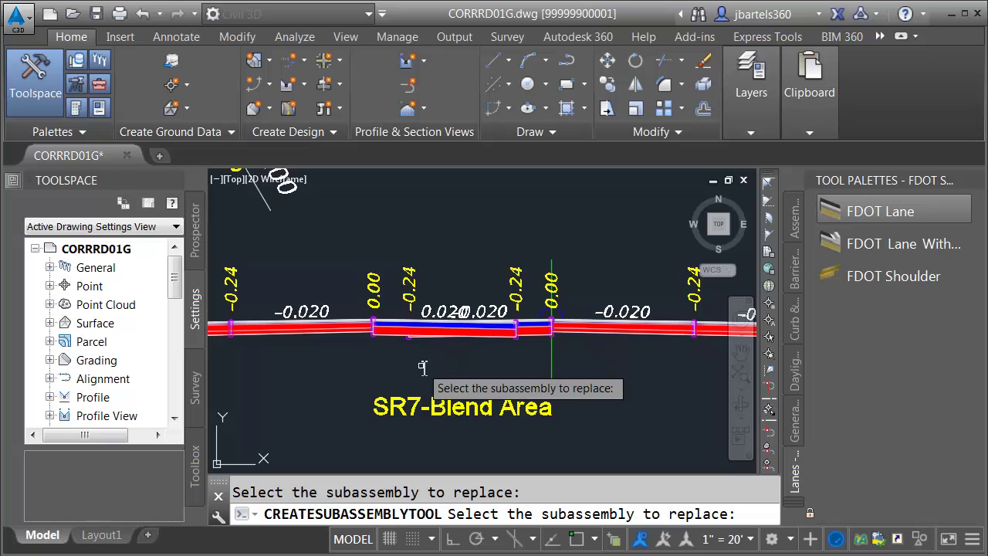
pyautogui.press('Escape')
# Window-select both new FDOT Lane subassemblies
pyautogui.click(461, 352)
pyautogui.click(445, 285)
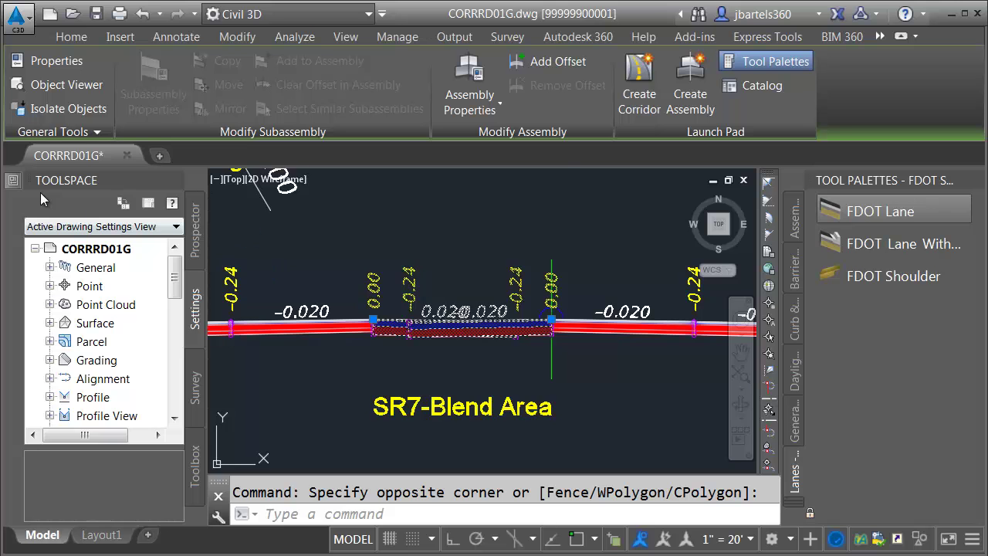
pyautogui.moveTo(12, 188)
pyautogui.moveTo(50, 233); pyautogui.dragTo(47, 375)
# Enter Pavement2 Depth 1.5, Base Depth 6, SubBase Depth 4 and Lane Width 5 for both lanes
pyautogui.click(310, 382)
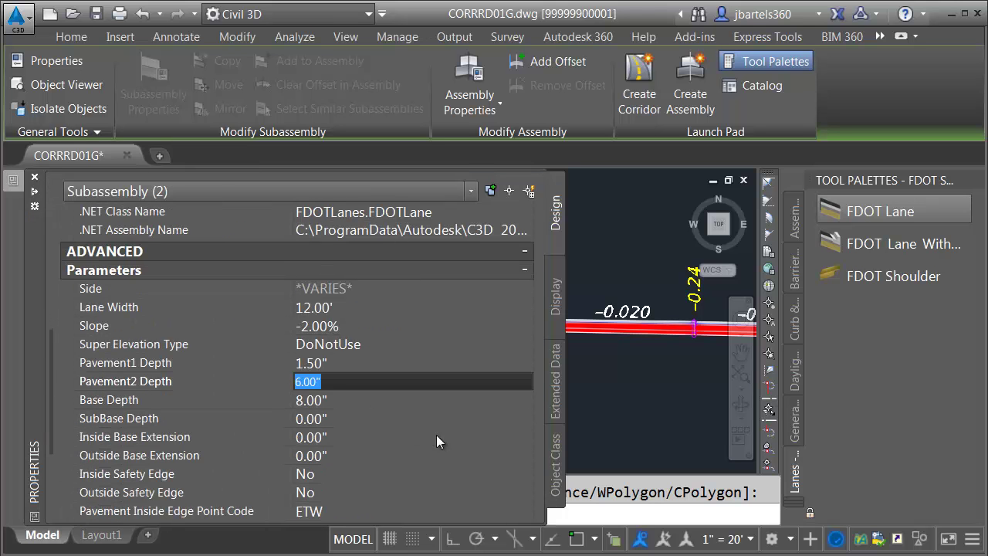
pyautogui.write('1.5')
pyautogui.press('Tab')
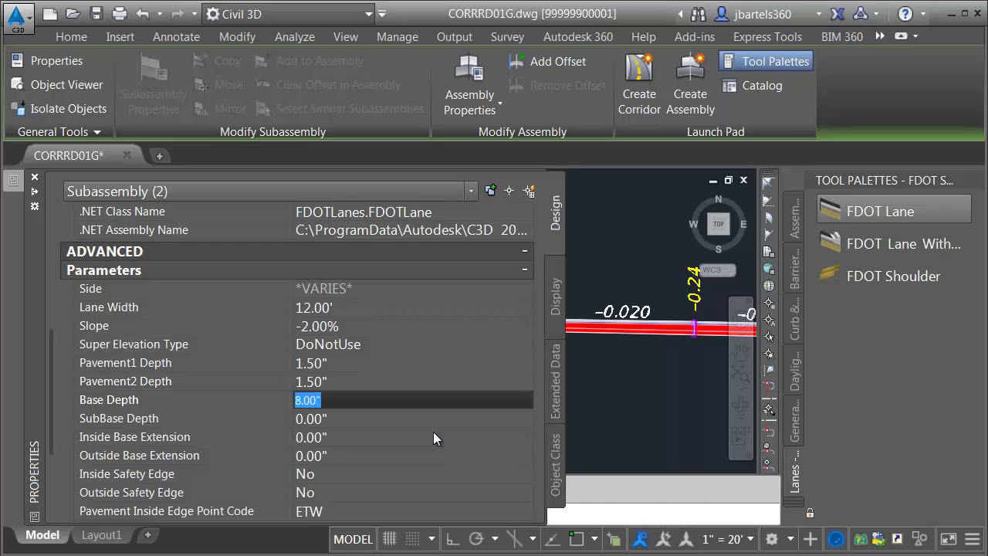
pyautogui.write('6')
pyautogui.press('Tab')
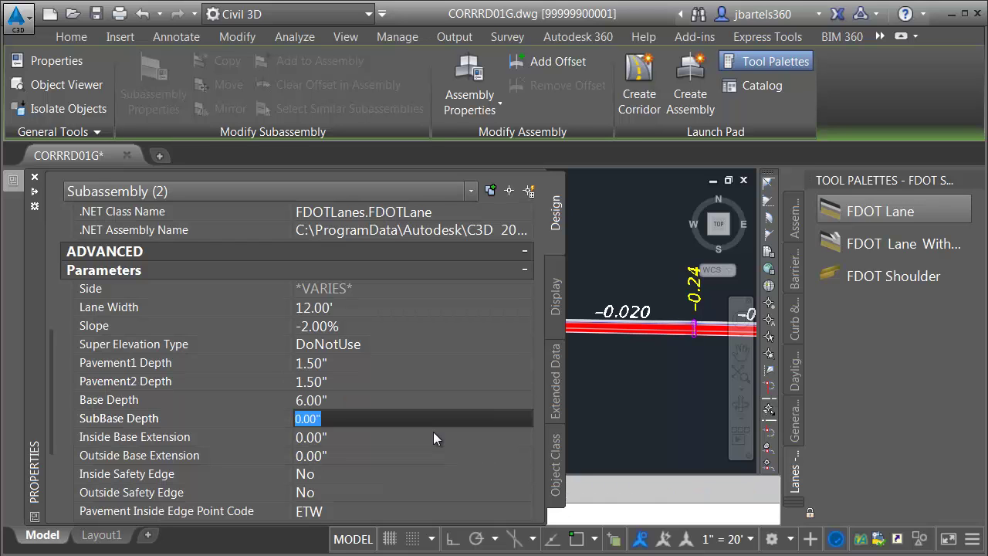
pyautogui.write('4')
pyautogui.press('Tab')
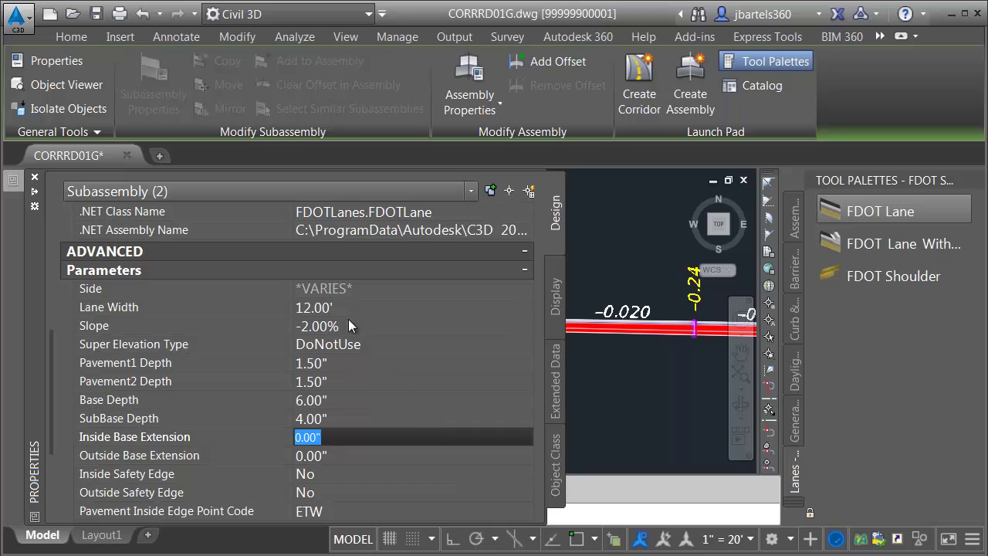
pyautogui.click(329, 306)
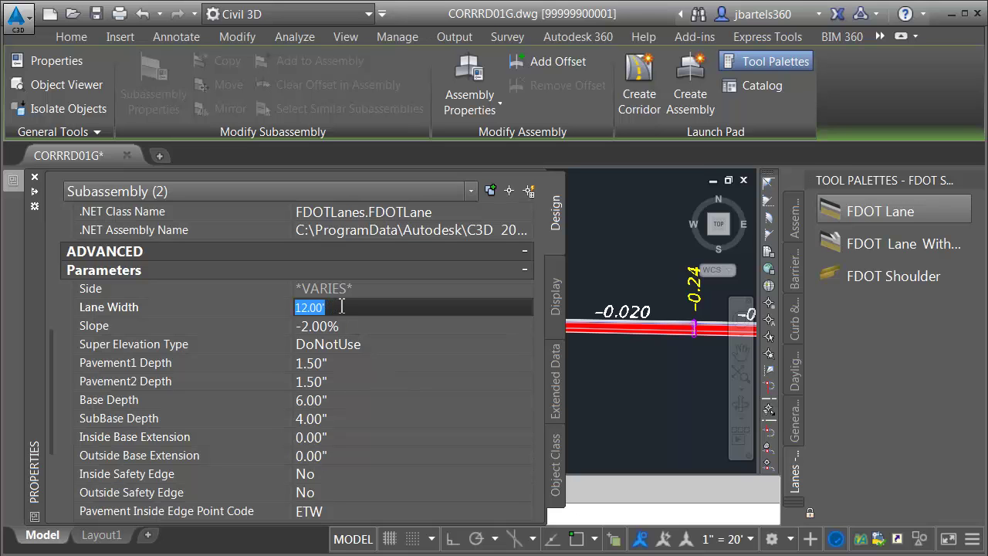
pyautogui.write('5')
pyautogui.press('Tab')
pyautogui.press('Escape')
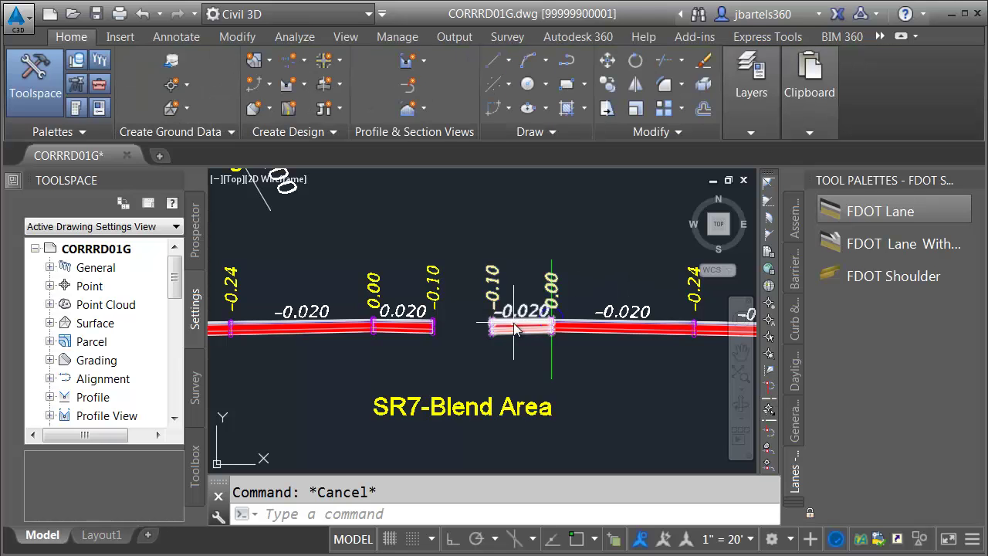
# Name the right-hand new lane RT Blend
pyautogui.moveTo(514, 329); pyautogui.dragTo(472, 330)
pyautogui.moveTo(17, 185)
pyautogui.click(314, 234)
pyautogui.write('RT Blend')
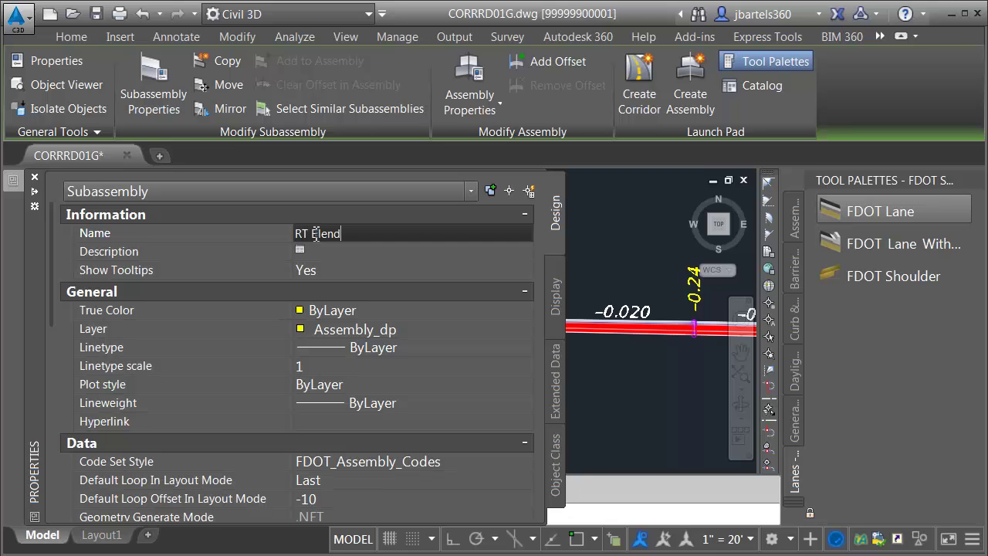
pyautogui.press('Return')
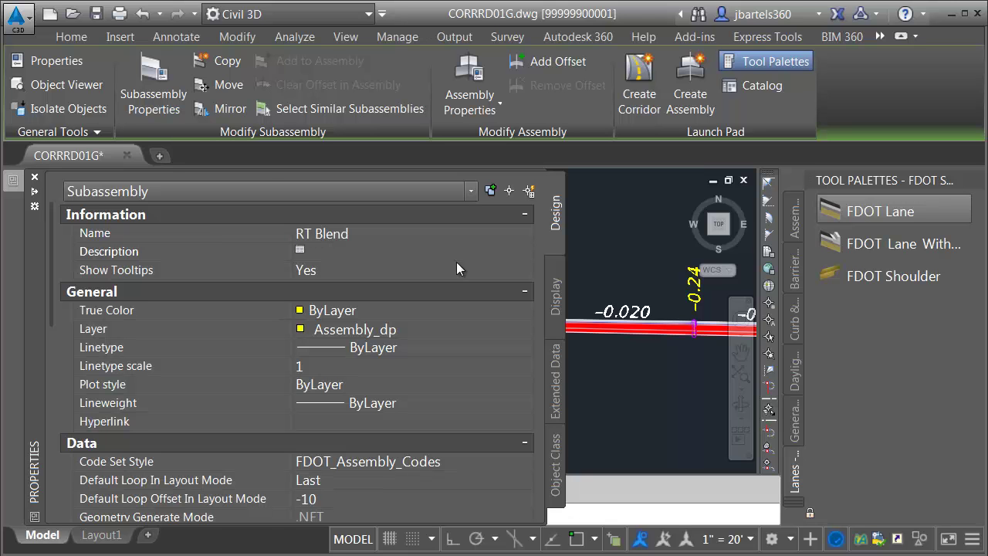
pyautogui.press('Escape')
# Name the left-hand new lane LT Blend
pyautogui.click(372, 316)
pyautogui.click(393, 325)
pyautogui.hotkey('ctrl', '1')
pyautogui.click(317, 228)
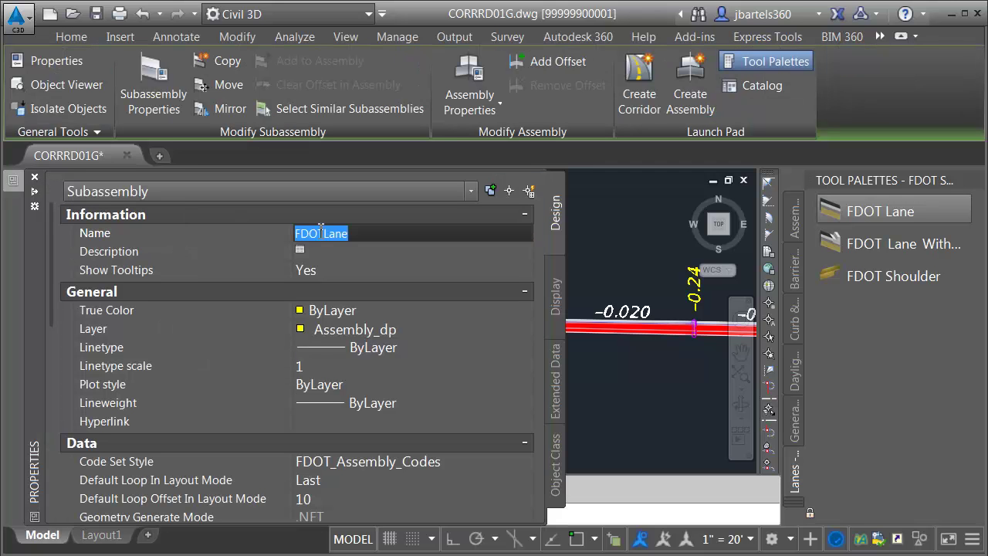
pyautogui.write('LT Blend')
pyautogui.press('Return')
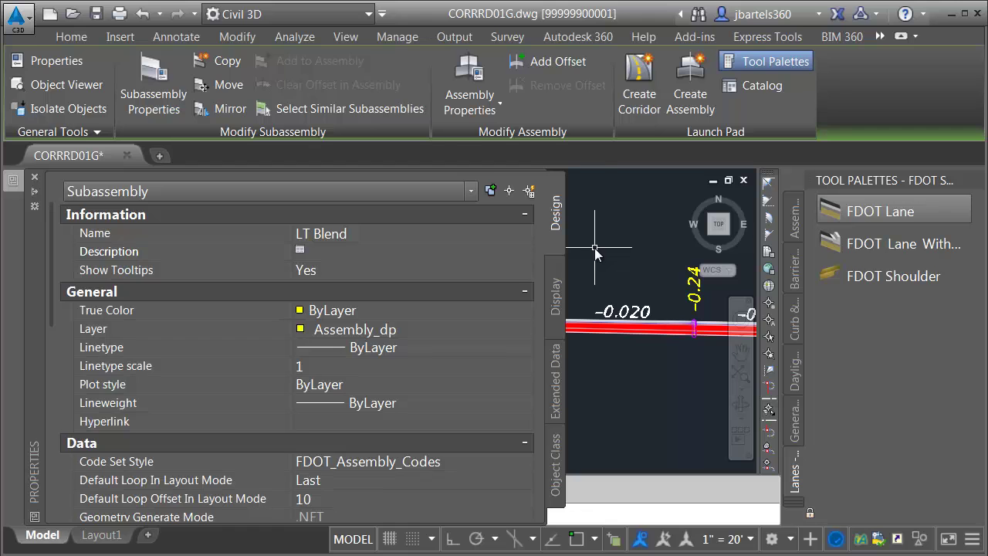
pyautogui.press('Escape')
pyautogui.scroll(4, 467, 324)
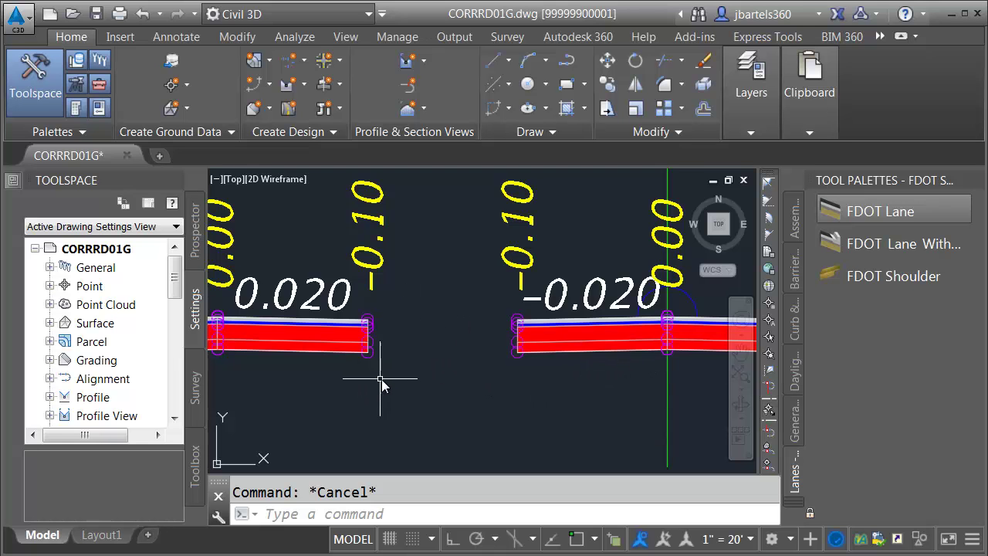
# Zoom out and back in on the bull-nose ends labelled EL 10.28 and 10.30
pyautogui.scroll(-6, 433, 376)
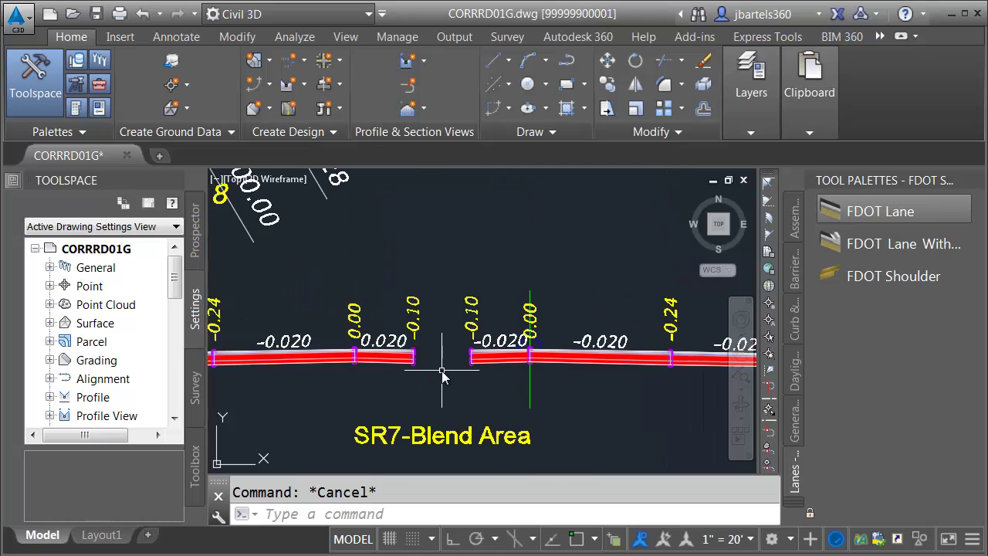
pyautogui.scroll(10, 451, 340)
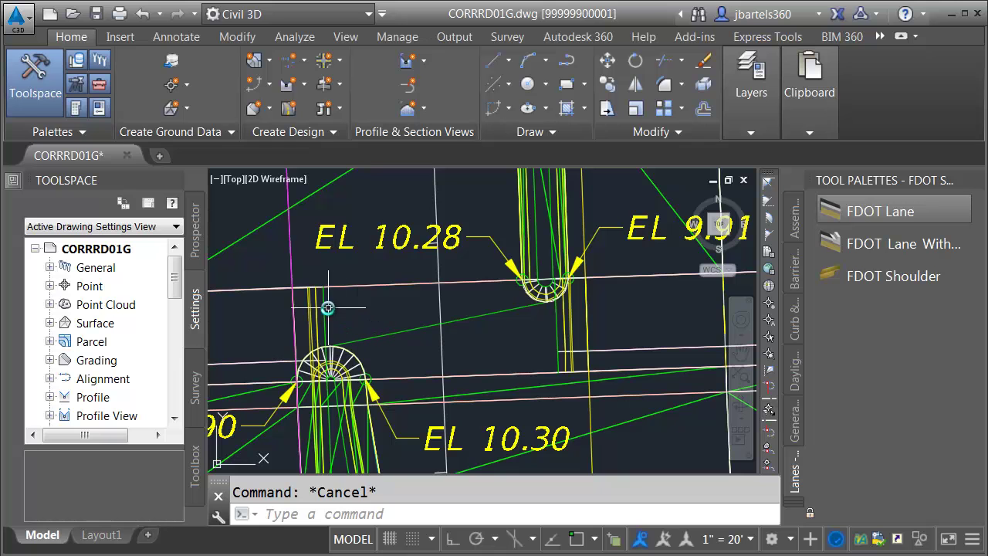
# Open Target Mapping for the SR7 Blend Area corridor region
pyautogui.click(328, 302)
pyautogui.click(156, 69)
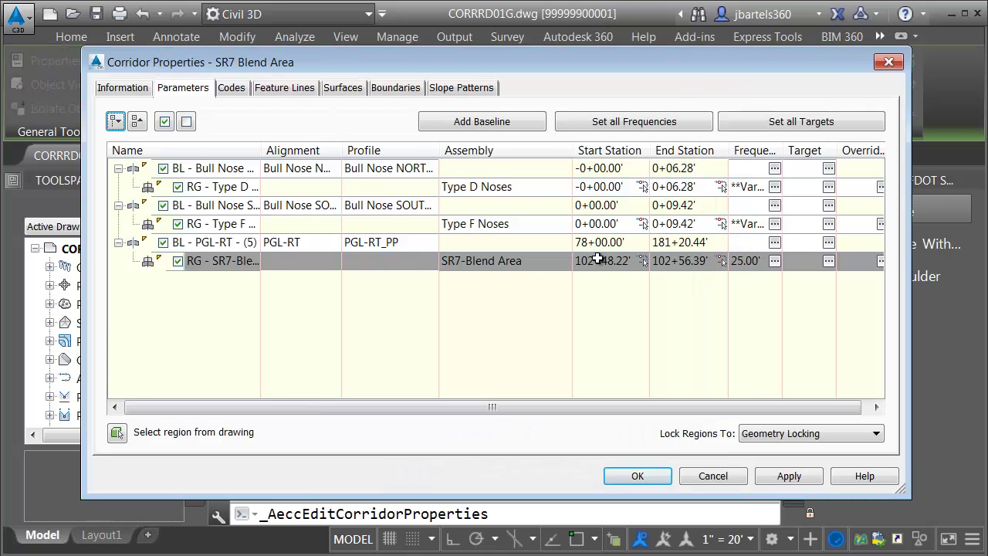
pyautogui.click(828, 262)
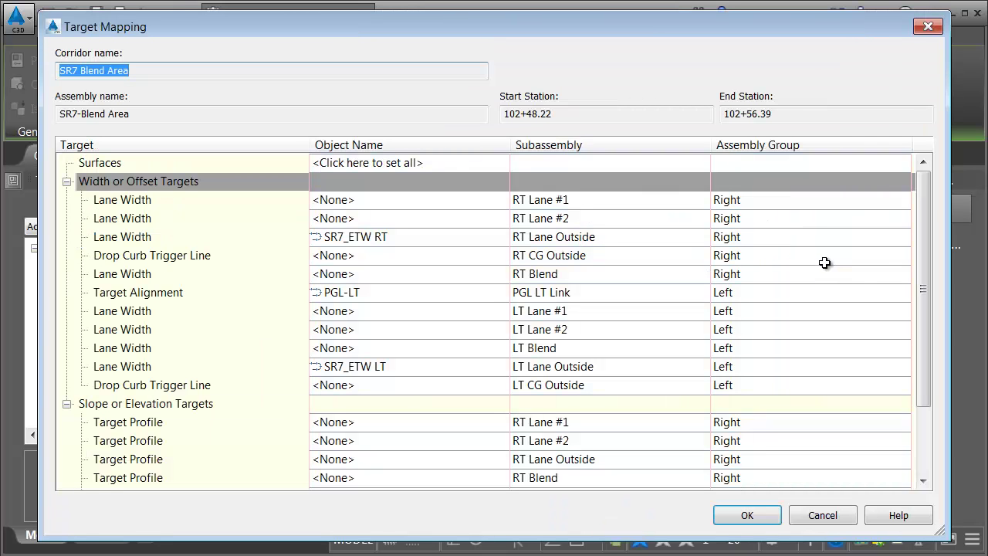
# Target the RT Blend width to Bull Nose NORTH, Connector and Bull Nose South RT feature lines
pyautogui.click(342, 277)
pyautogui.click(522, 78)
pyautogui.click(519, 101)
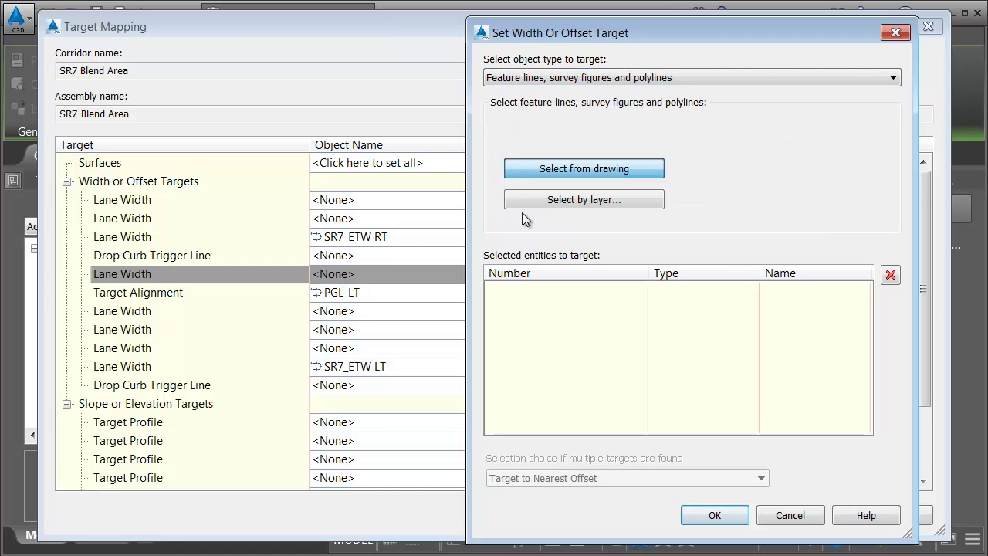
pyautogui.scroll(5, 518, 318)
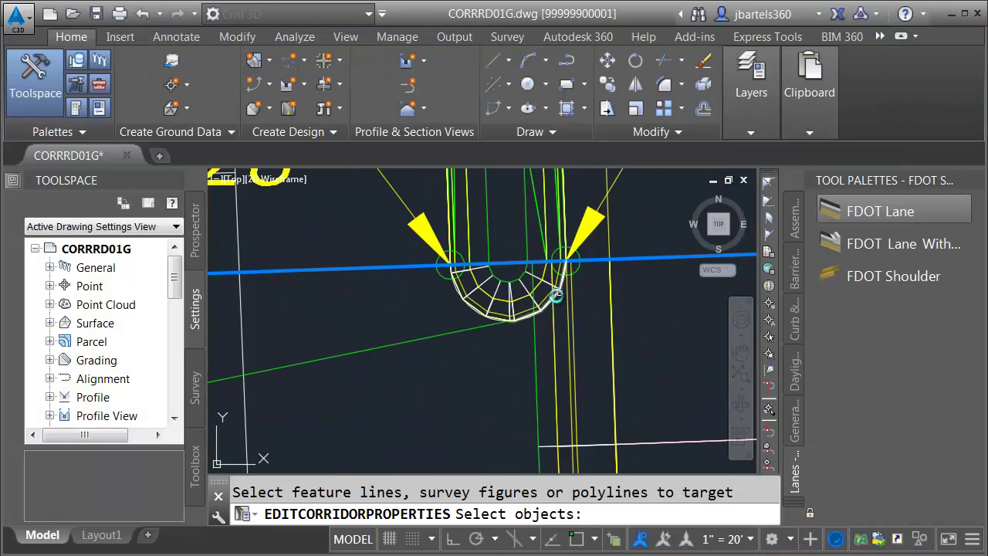
pyautogui.click(514, 306)
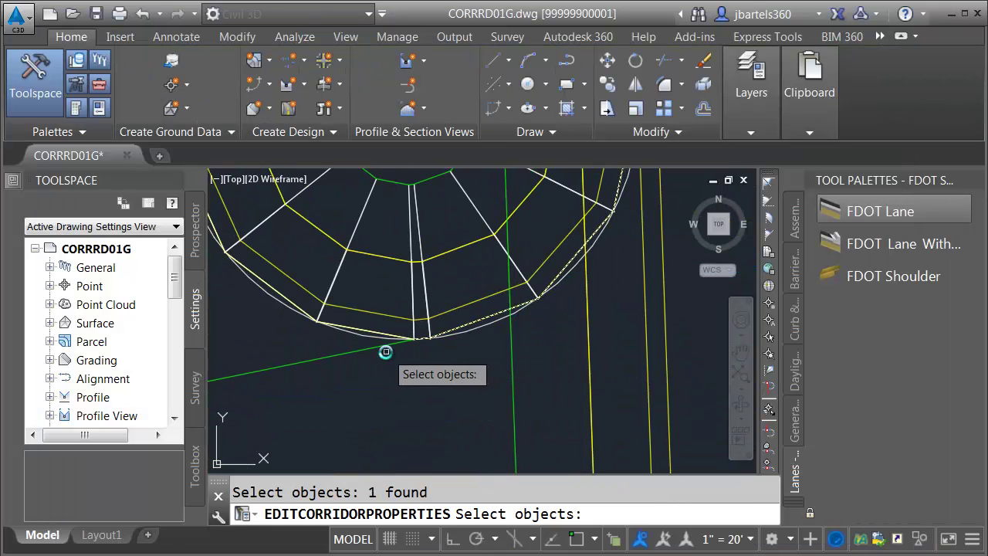
pyautogui.click(378, 349)
pyautogui.scroll(6, 441, 347)
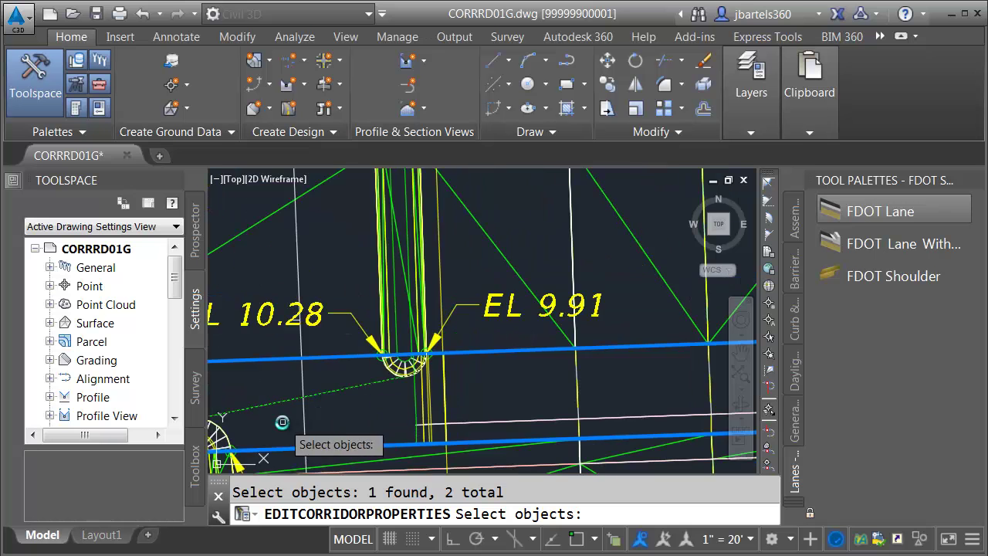
pyautogui.scroll(5, 337, 363)
pyautogui.click(326, 358)
pyautogui.press('Return')
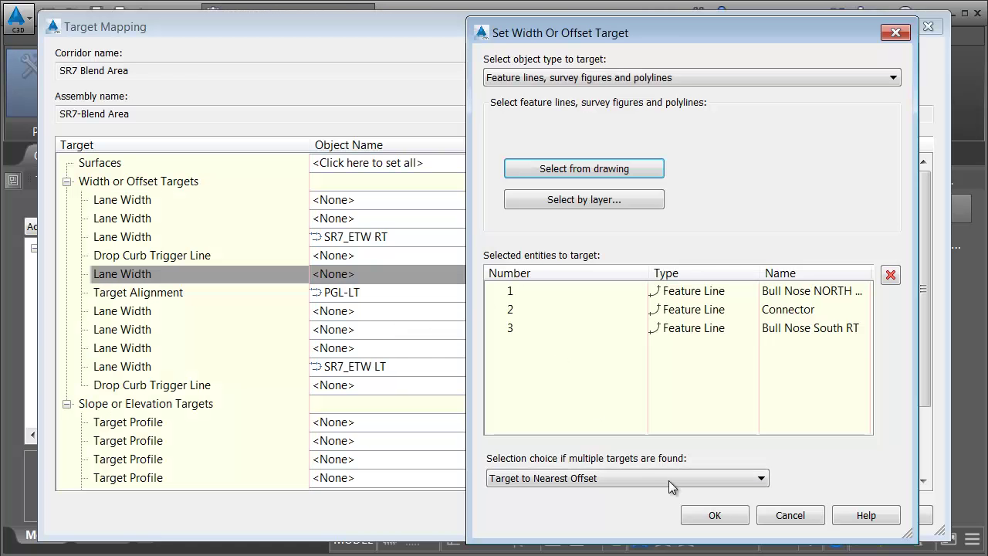
pyautogui.click(715, 515)
pyautogui.moveTo(922, 344); pyautogui.dragTo(922, 405)
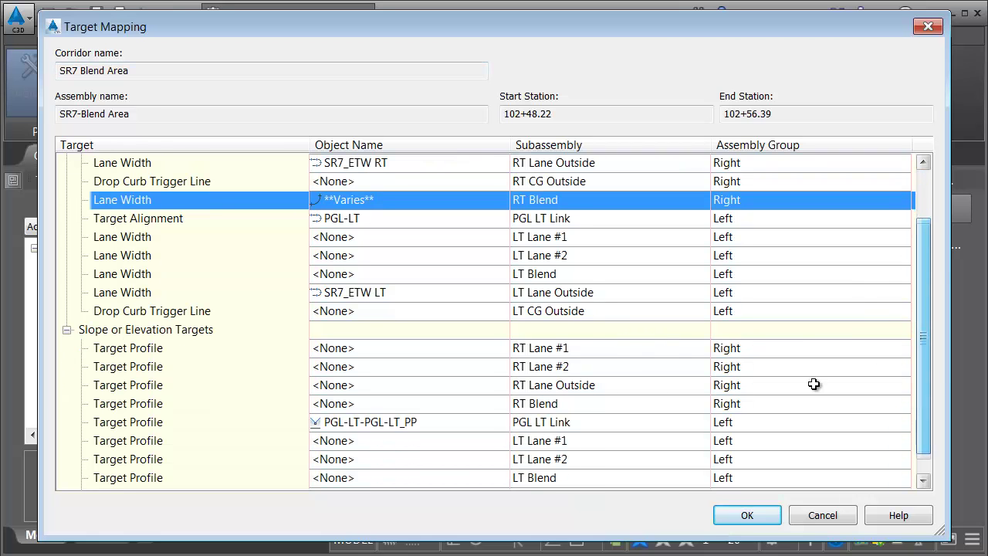
# Point the RT Blend Target Profile at the bull-nose arc, Connector and other bull-nose feature lines
pyautogui.click(355, 404)
pyautogui.click(254, 54)
pyautogui.click(259, 82)
pyautogui.click(285, 186)
pyautogui.scroll(2, 294, 364)
pyautogui.click(294, 362)
pyautogui.click(322, 269)
pyautogui.scroll(-3, 399, 300)
pyautogui.scroll(3, 560, 280)
pyautogui.scroll(2, 563, 274)
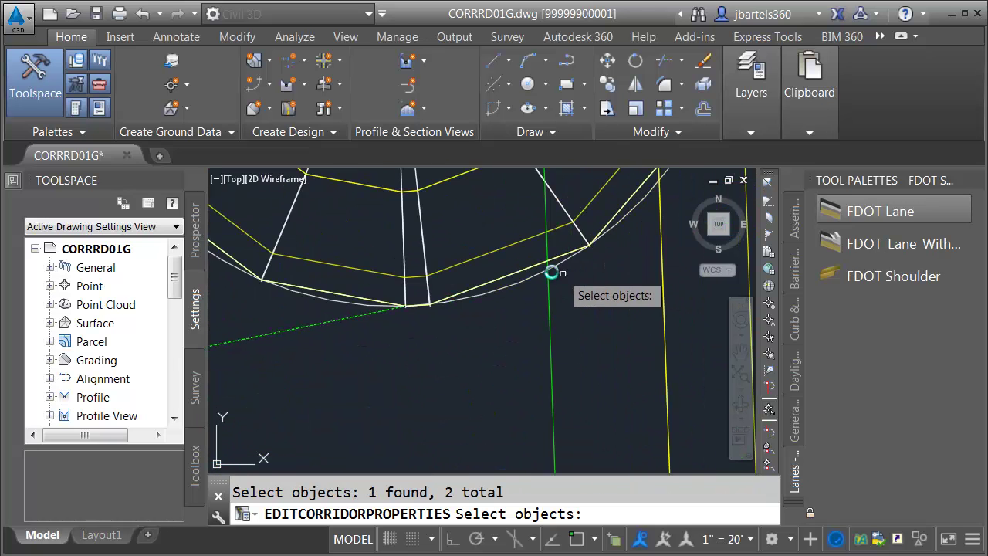
pyautogui.click(525, 262)
pyautogui.press('Return')
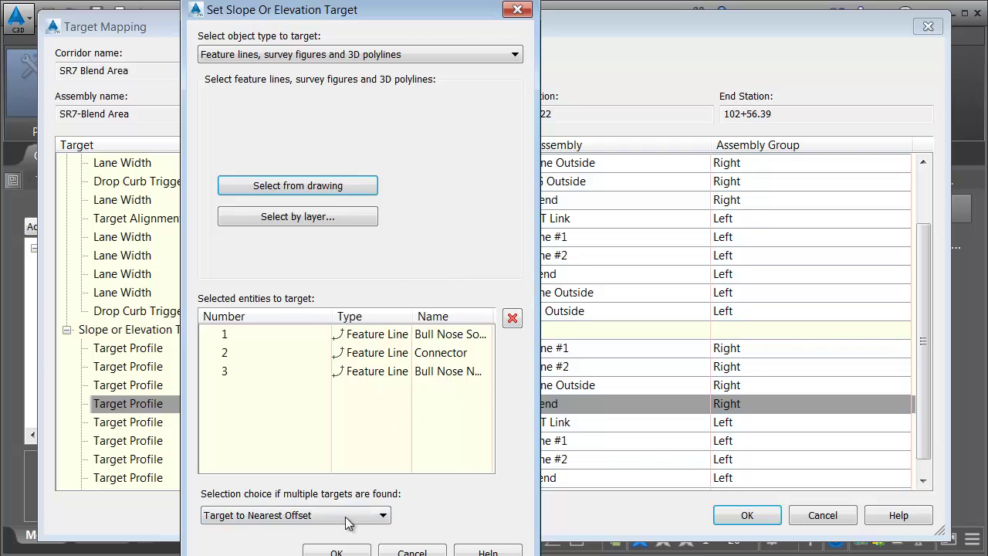
pyautogui.press('Return')
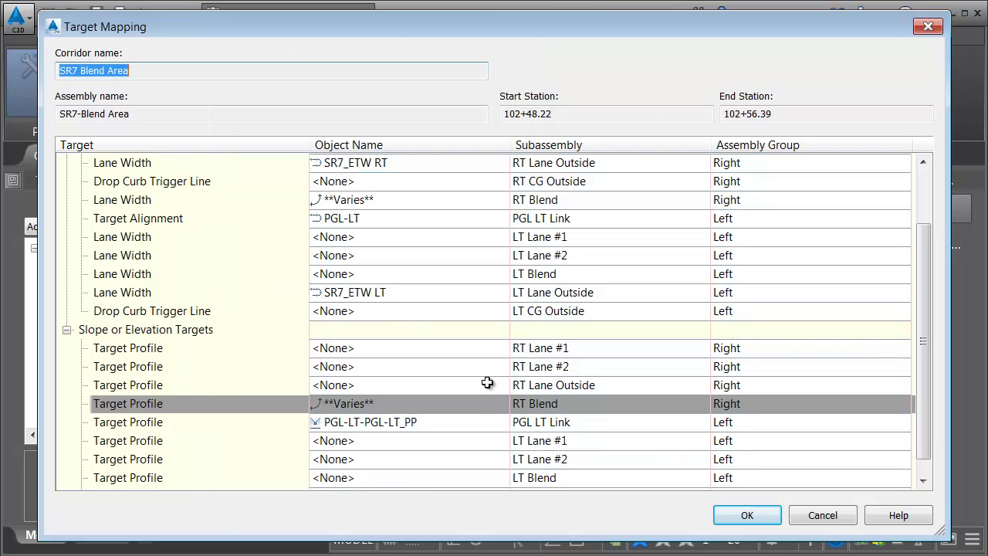
# Target the LT Blend lane width to the left bull-nose and Connector feature lines
pyautogui.click(400, 275)
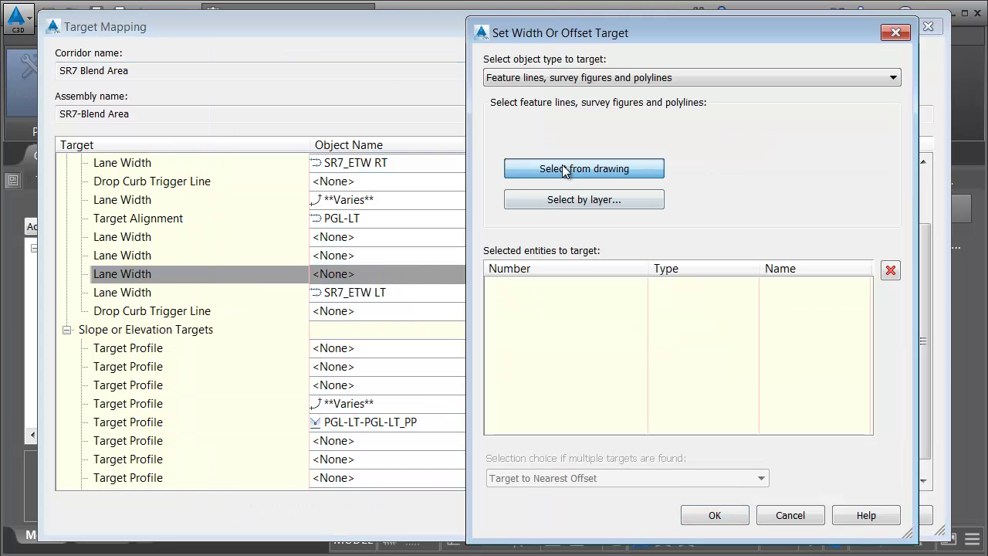
pyautogui.click(507, 170)
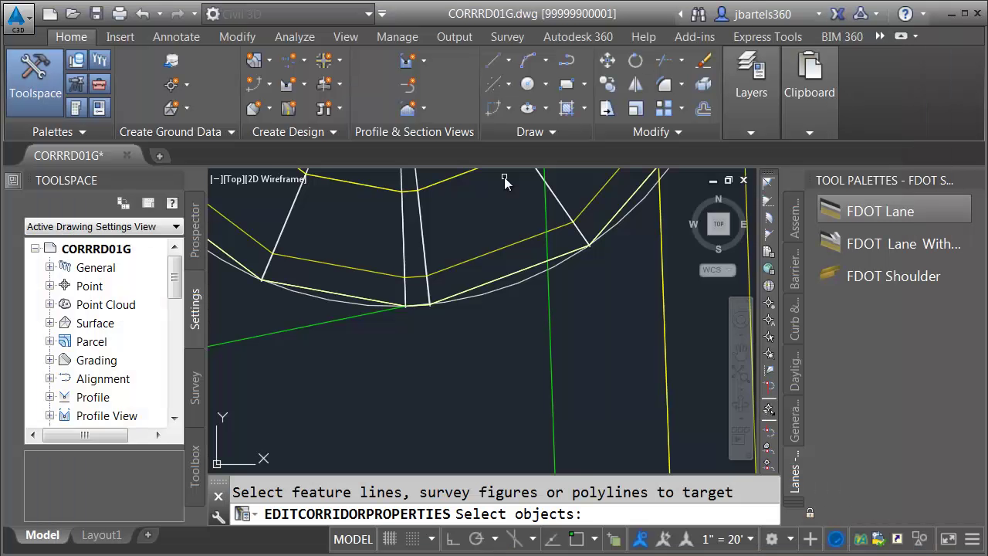
pyautogui.scroll(-3, 452, 263)
pyautogui.scroll(4, 362, 265)
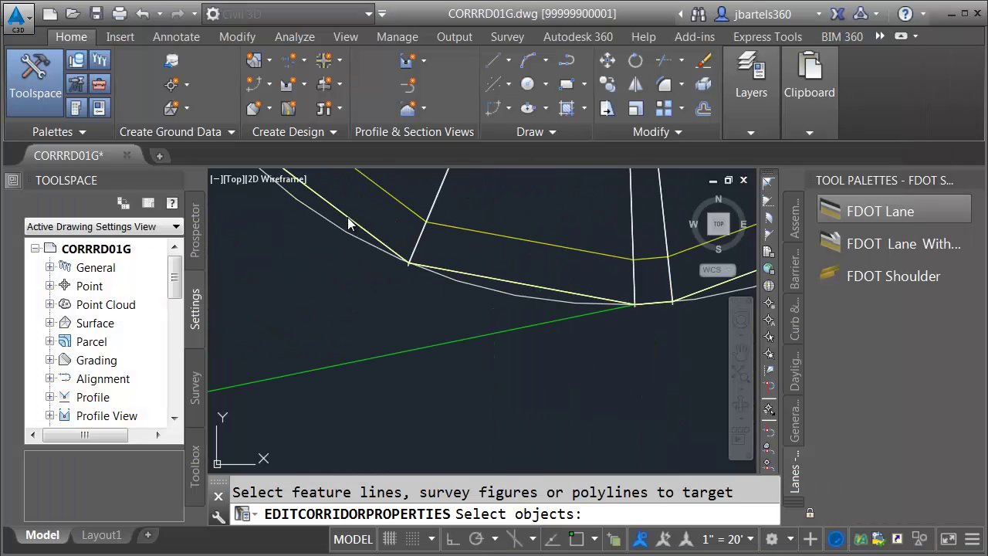
pyautogui.click(525, 285)
pyautogui.click(361, 359)
pyautogui.scroll(3, 428, 311)
pyautogui.scroll(-1, 438, 309)
pyautogui.moveTo(302, 342); pyautogui.dragTo(529, 283, button='middle')
pyautogui.scroll(5, 375, 331)
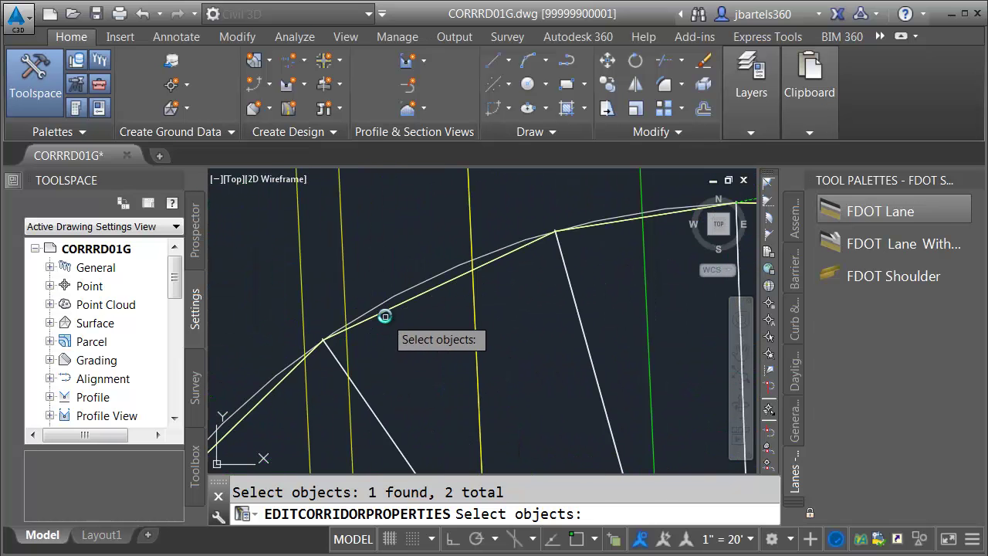
pyautogui.click(385, 312)
pyautogui.press('Return')
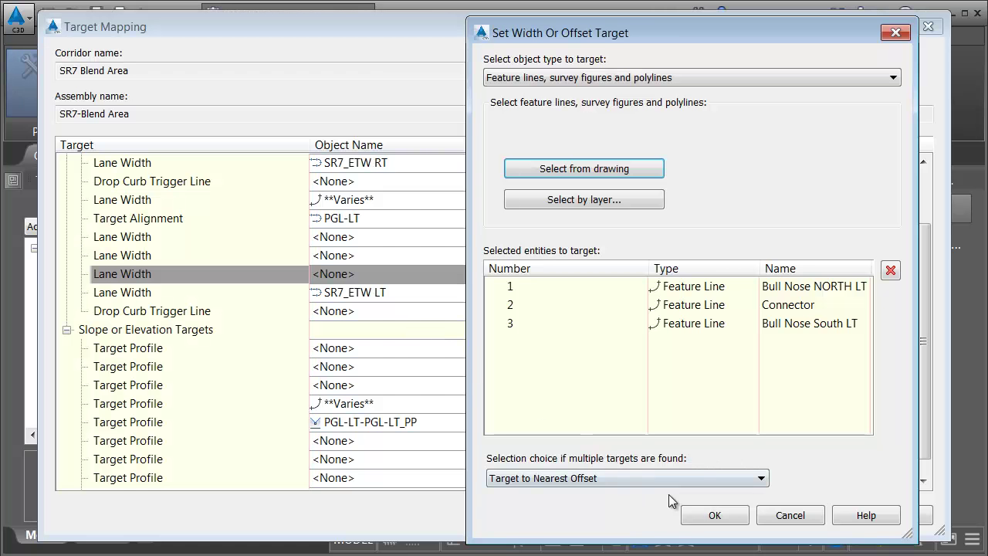
pyautogui.click(698, 515)
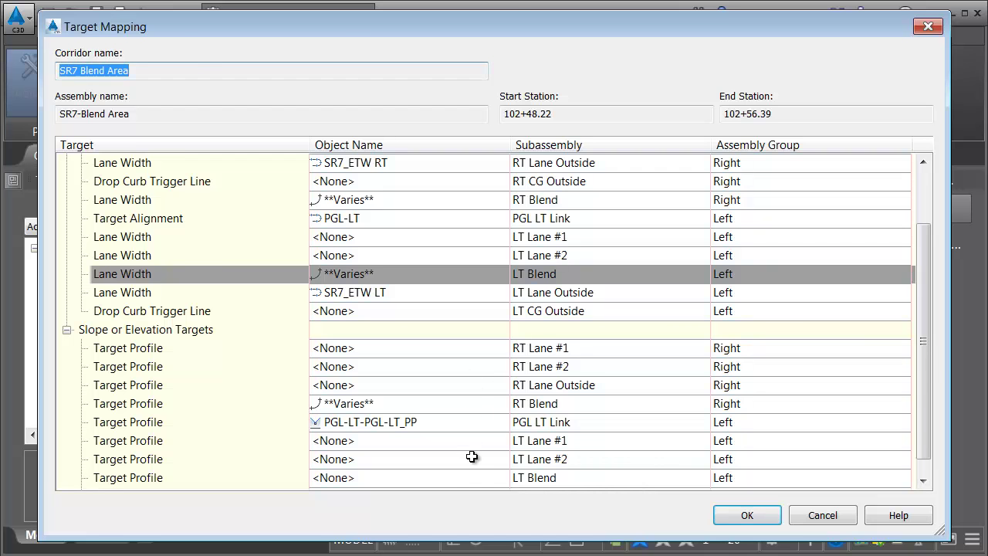
# Target the LT Blend profile to the same three left feature lines
pyautogui.click(431, 478)
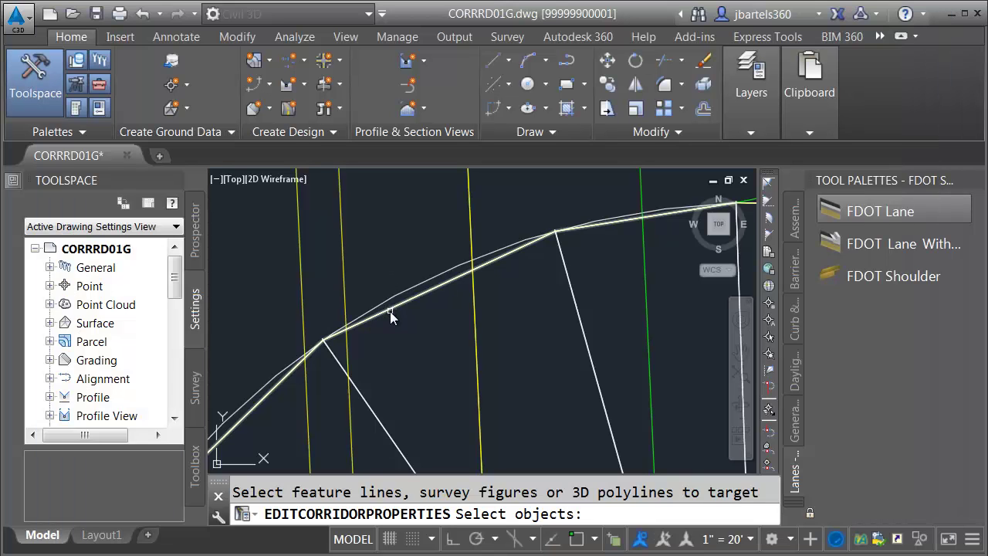
pyautogui.click(390, 309)
pyautogui.scroll(5, 411, 329)
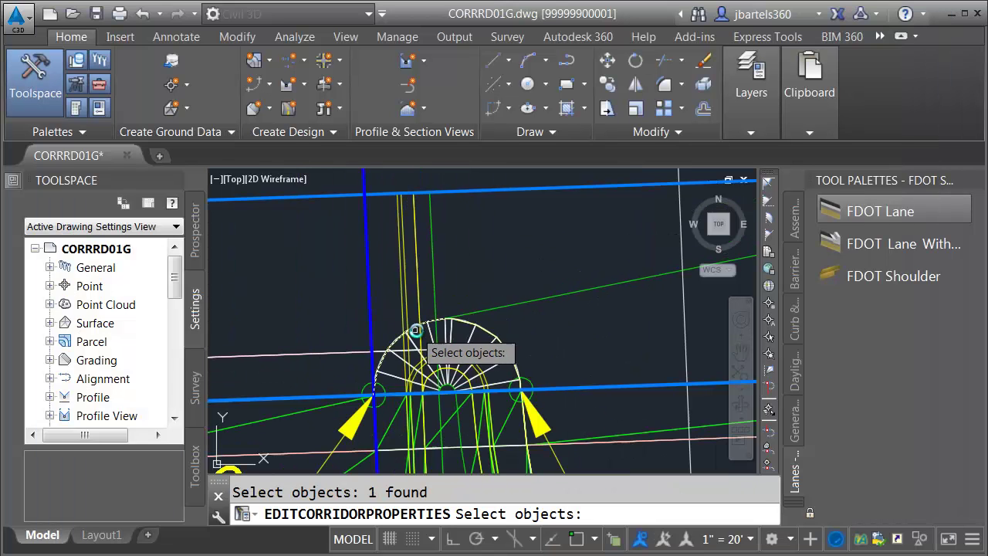
pyautogui.click(554, 287)
pyautogui.scroll(6, 544, 266)
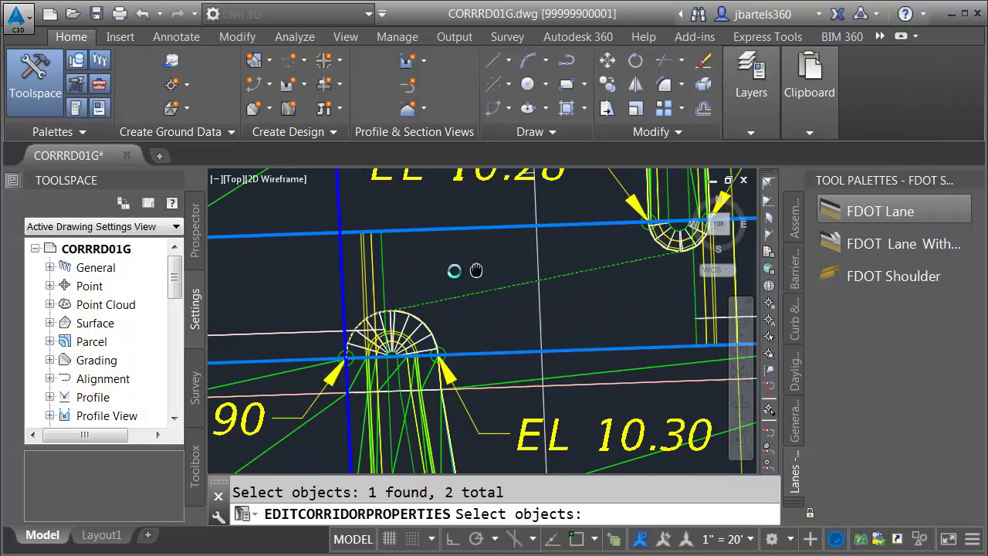
pyautogui.click(488, 297)
pyautogui.press('Return')
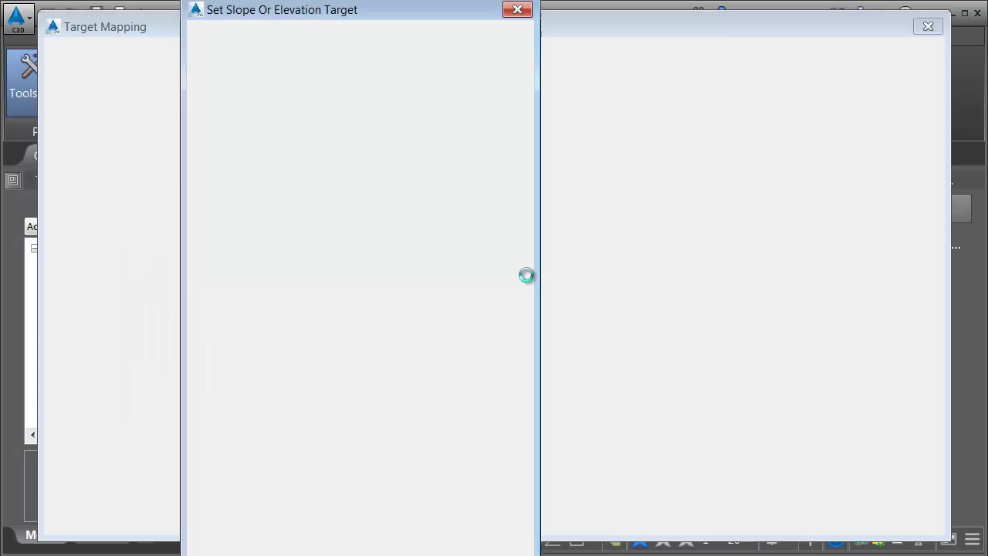
pyautogui.click(338, 551)
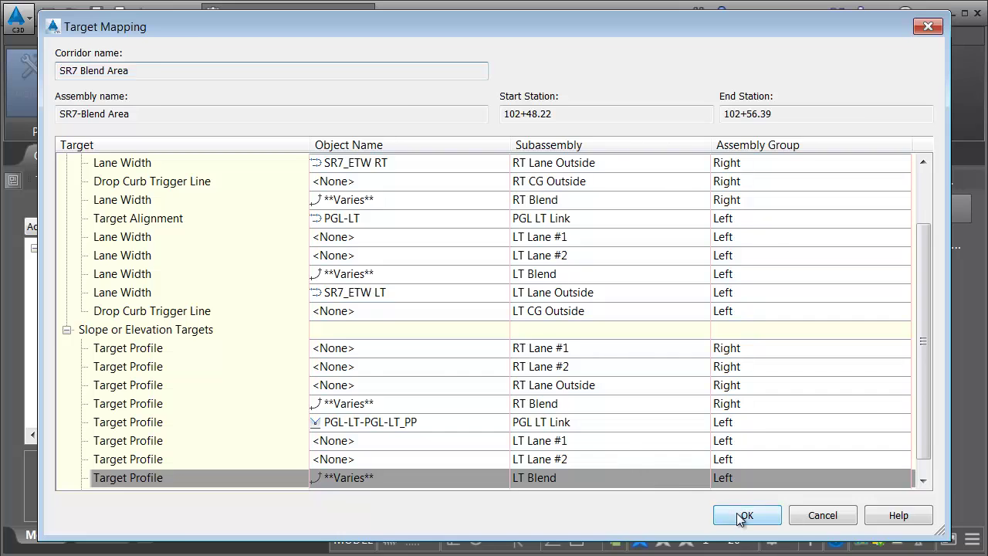
# Accept the target mappings, close Corridor Properties and rebuild the corridor
pyautogui.click(740, 517)
pyautogui.click(631, 474)
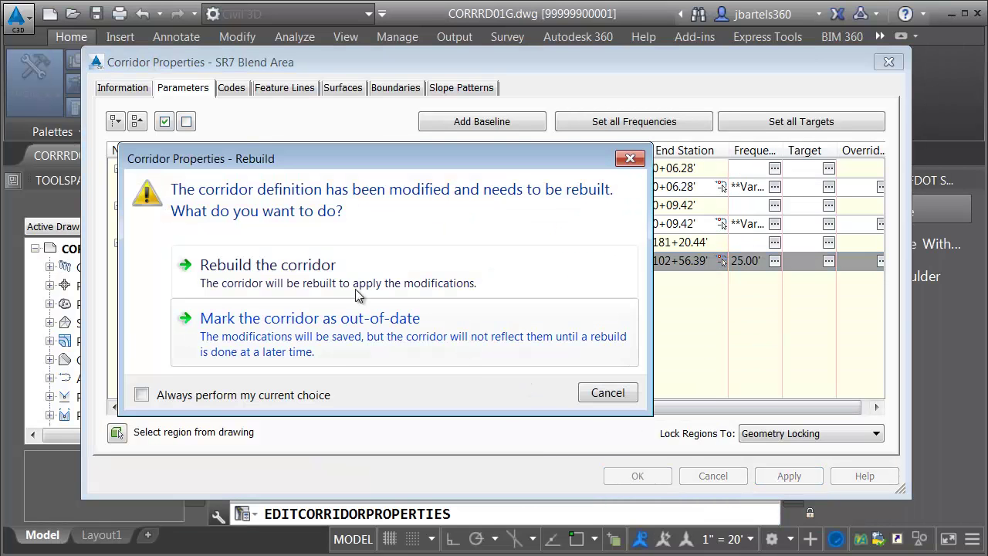
pyautogui.click(314, 272)
# Inspect the rebuilt corridor lanes, then reopen Corridor Properties for SR7 Blend Area
pyautogui.scroll(8, 533, 365)
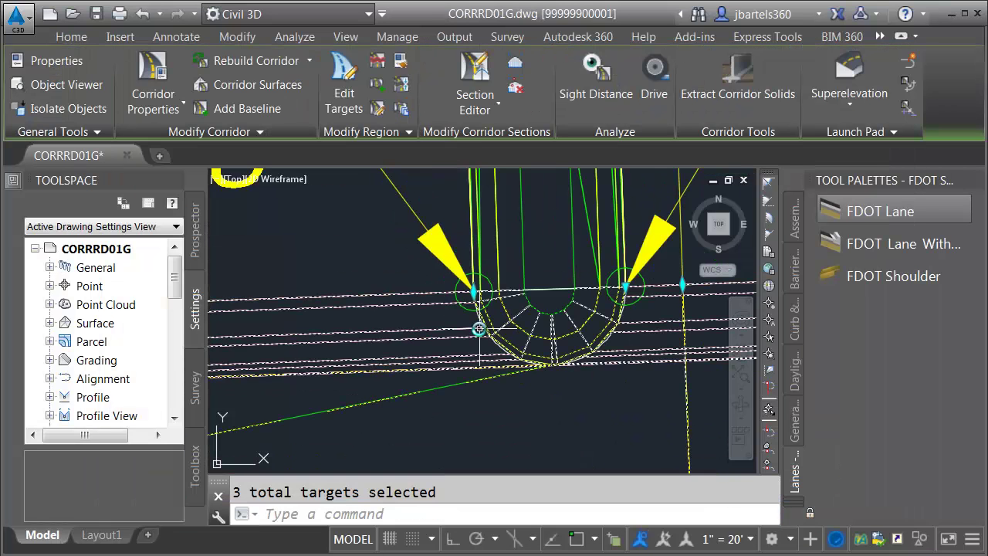
pyautogui.scroll(-2, 533, 366)
pyautogui.moveTo(534, 386)
pyautogui.mouseDown(button='middle')
pyautogui.moveTo(432, 335)
pyautogui.moveTo(291, 325)
pyautogui.moveTo(432, 355)
pyautogui.moveTo(638, 352)
pyautogui.mouseUp(button='middle')
pyautogui.scroll(4, 427, 383)
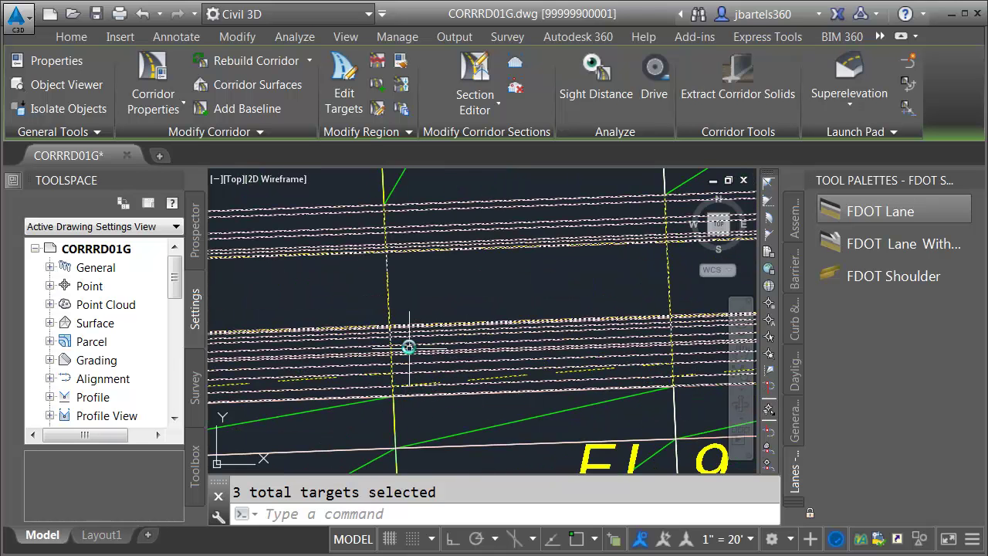
pyautogui.press('Return')
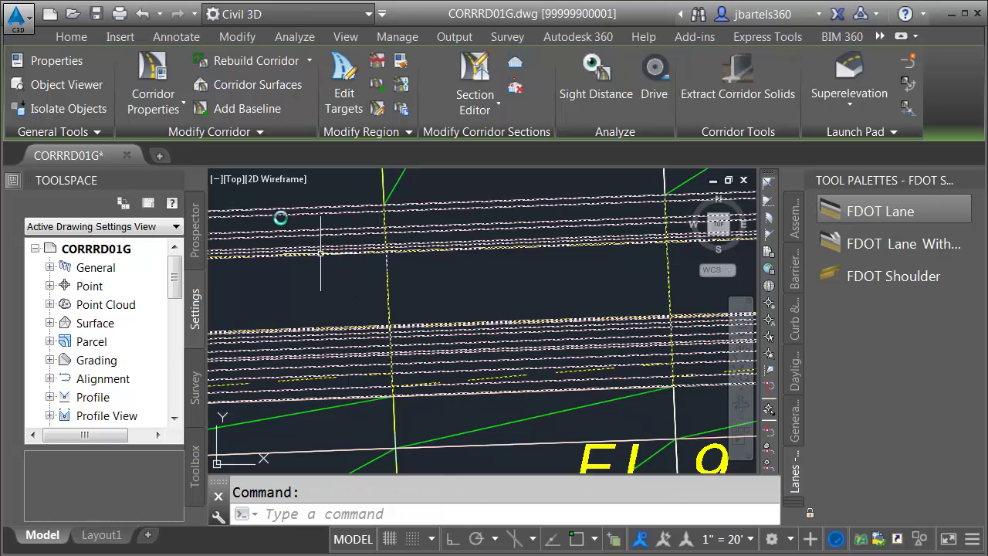
pyautogui.click(154, 80)
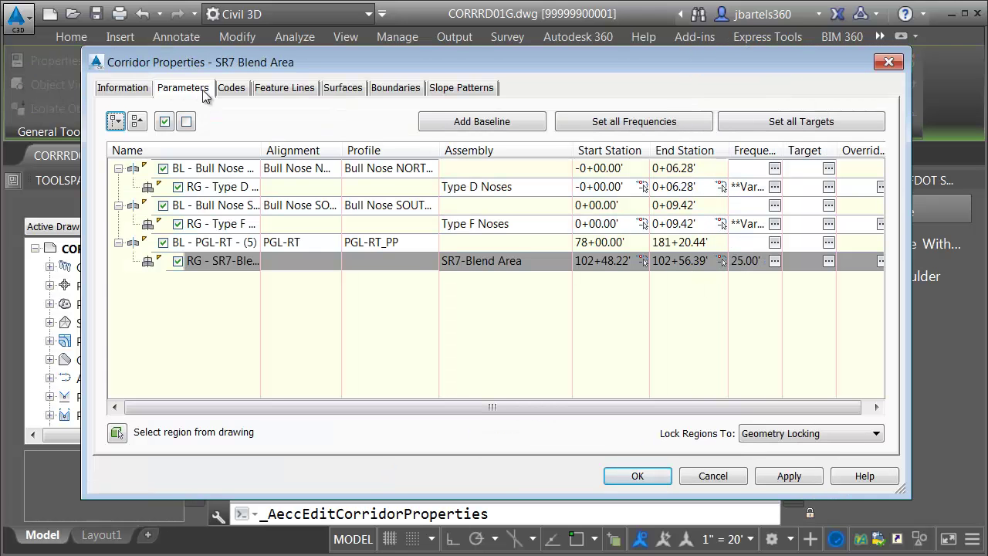
# Set Feature Line Branching to Outward on the Feature Lines tab and apply
pyautogui.click(284, 87)
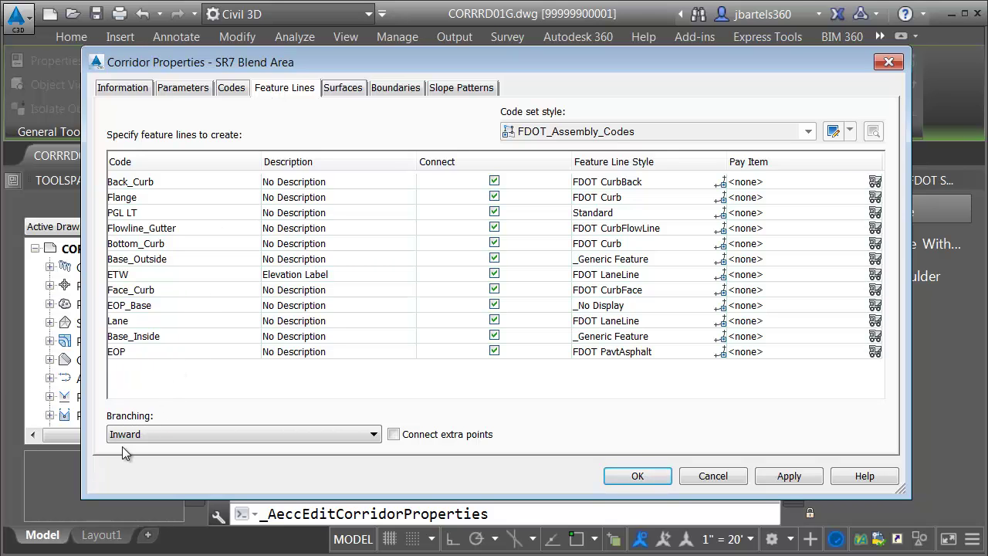
pyautogui.click(143, 436)
pyautogui.click(147, 462)
pyautogui.click(629, 476)
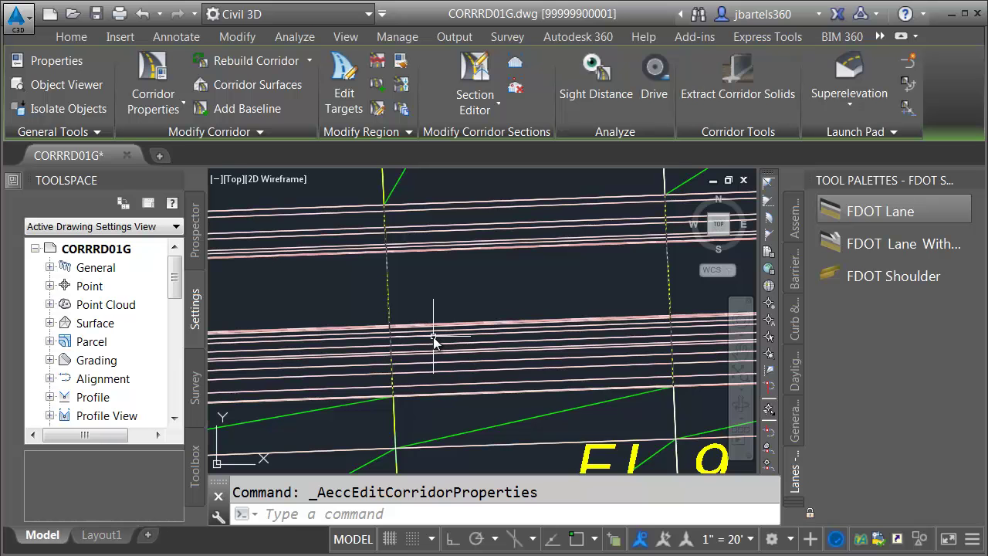
# Pan and zoom the plan back toward the LT Blend bull nose
pyautogui.moveTo(478, 335); pyautogui.dragTo(359, 333, button='middle')
pyautogui.scroll(6, 479, 336)
pyautogui.press('Escape')
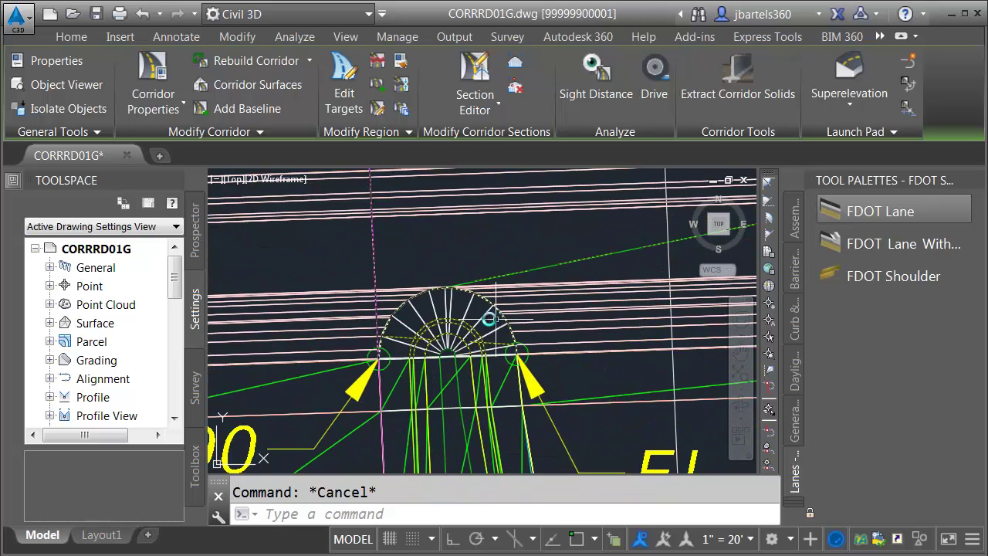
pyautogui.scroll(2, 479, 337)
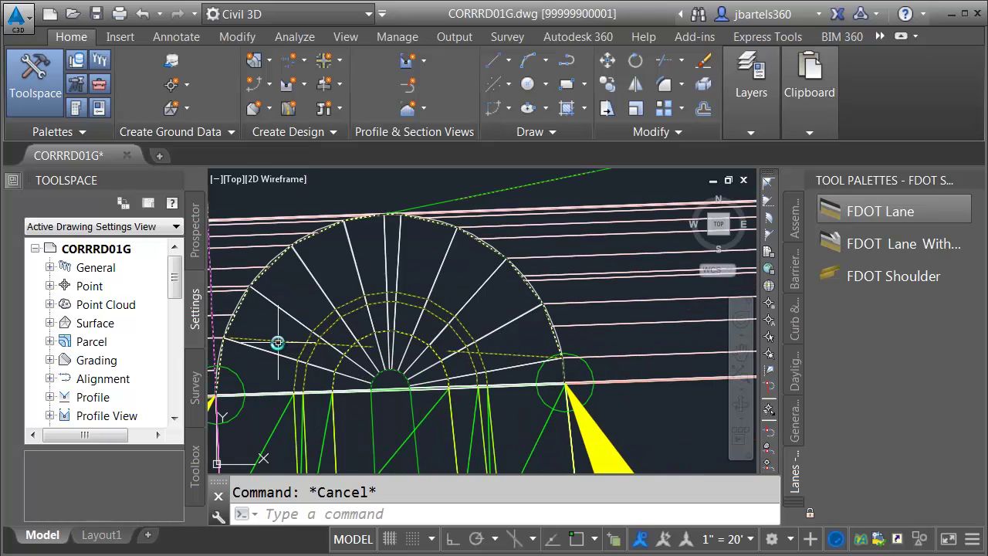
pyautogui.scroll(-10, 278, 343)
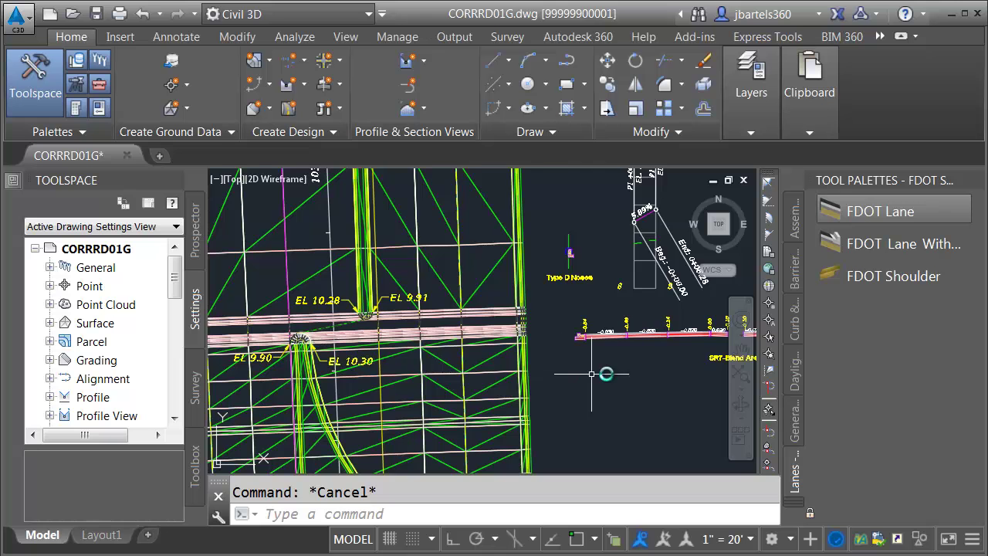
pyautogui.scroll(8, 585, 374)
pyautogui.scroll(6, 474, 358)
# Frame the EL 10.28 and EL 10.30 bull noses and select the SR7 Blend Area corridor
pyautogui.moveTo(475, 362)
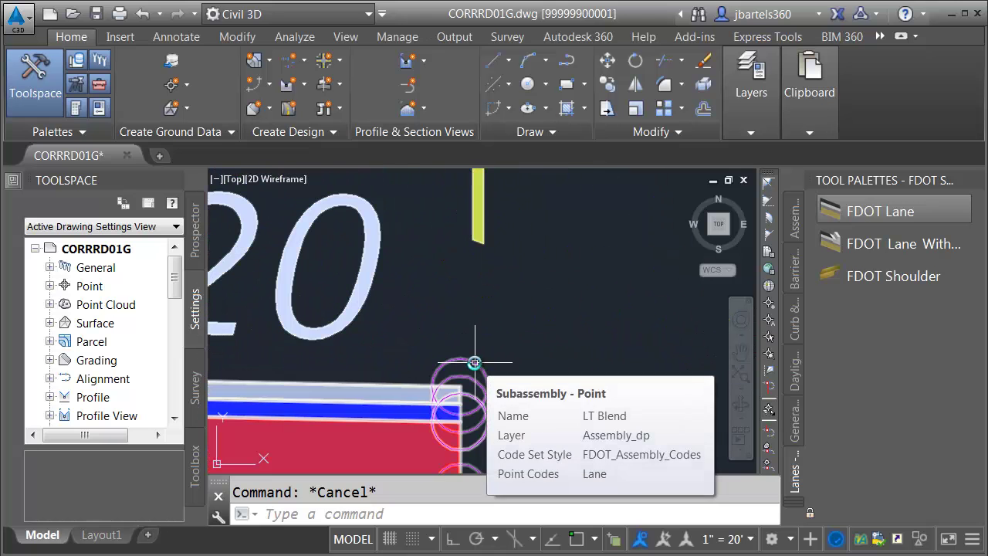
pyautogui.scroll(-10, 493, 358)
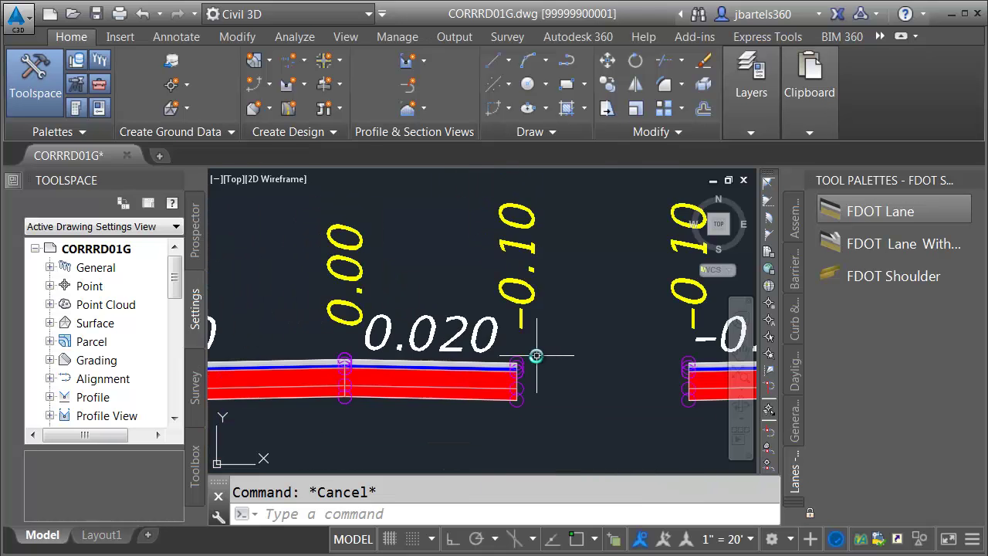
pyautogui.moveTo(333, 351); pyautogui.dragTo(594, 349, button='middle')
pyautogui.scroll(5, 390, 354)
pyautogui.moveTo(380, 362); pyautogui.dragTo(466, 341, button='middle')
pyautogui.scroll(3, 375, 359)
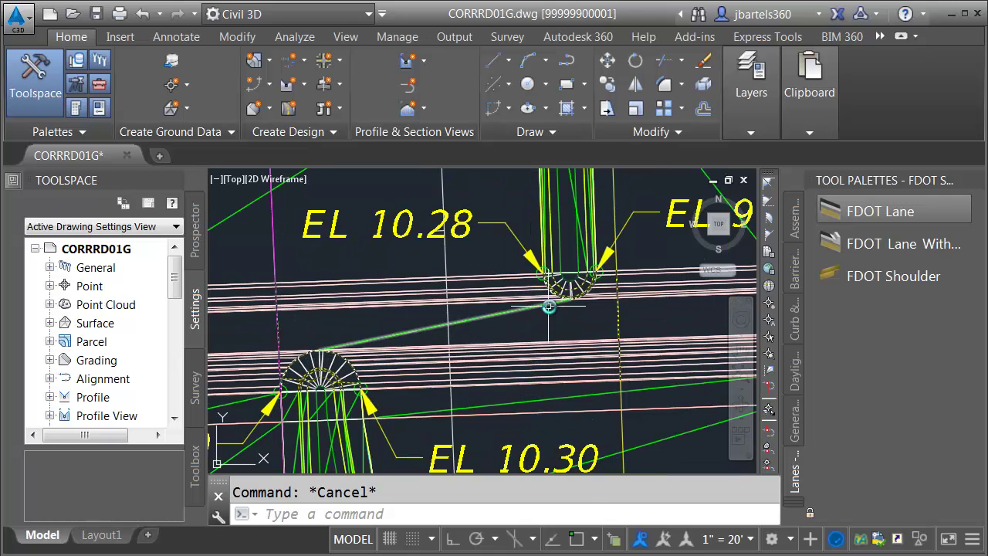
pyautogui.click(489, 346)
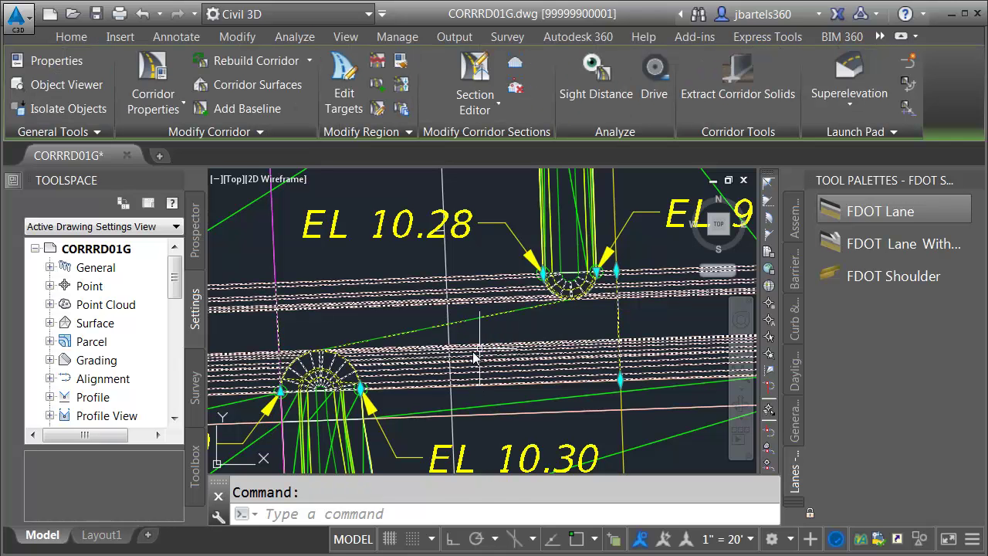
# In Corridor Properties, change the Lane feature line style to _No Display and apply
pyautogui.click(152, 71)
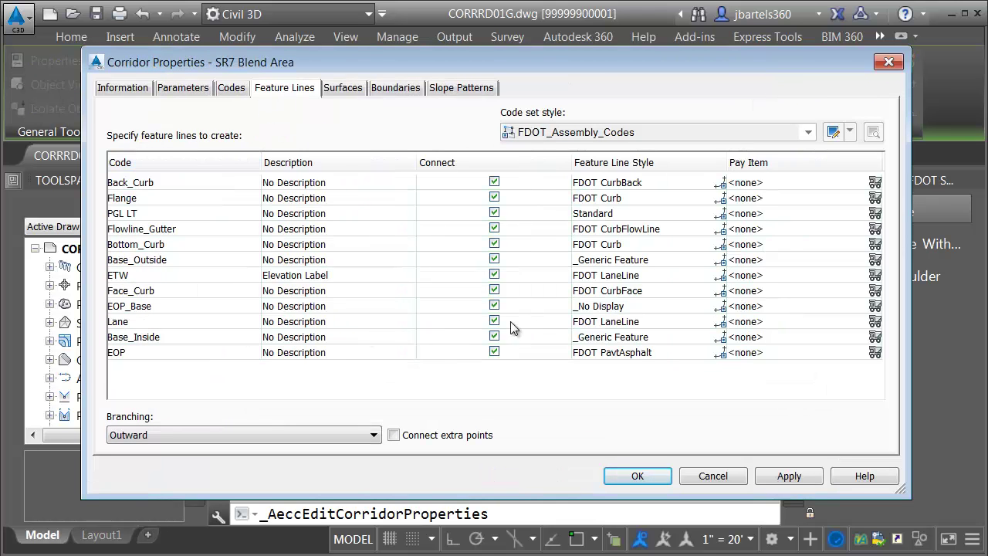
pyautogui.click(720, 323)
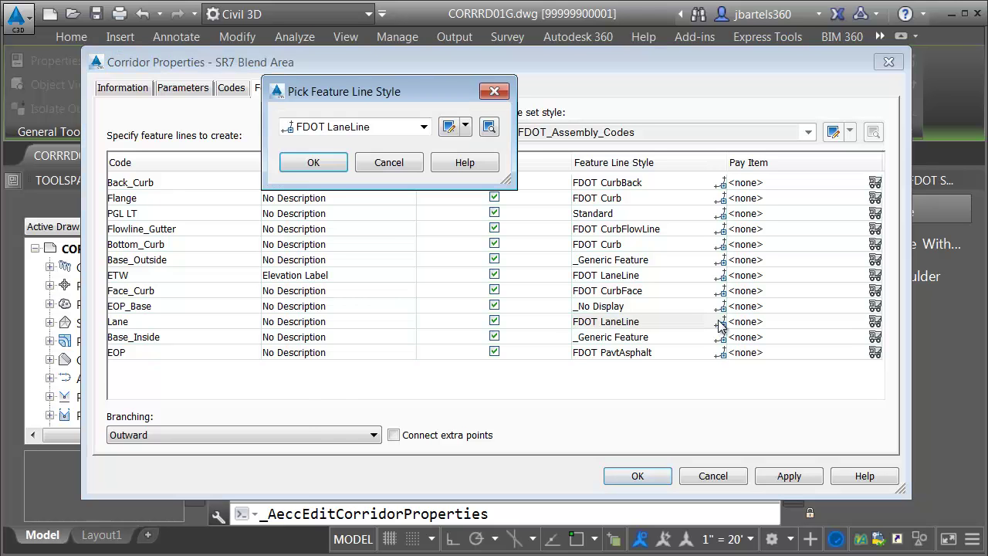
pyautogui.click(424, 127)
pyautogui.scroll(10, 486, 250)
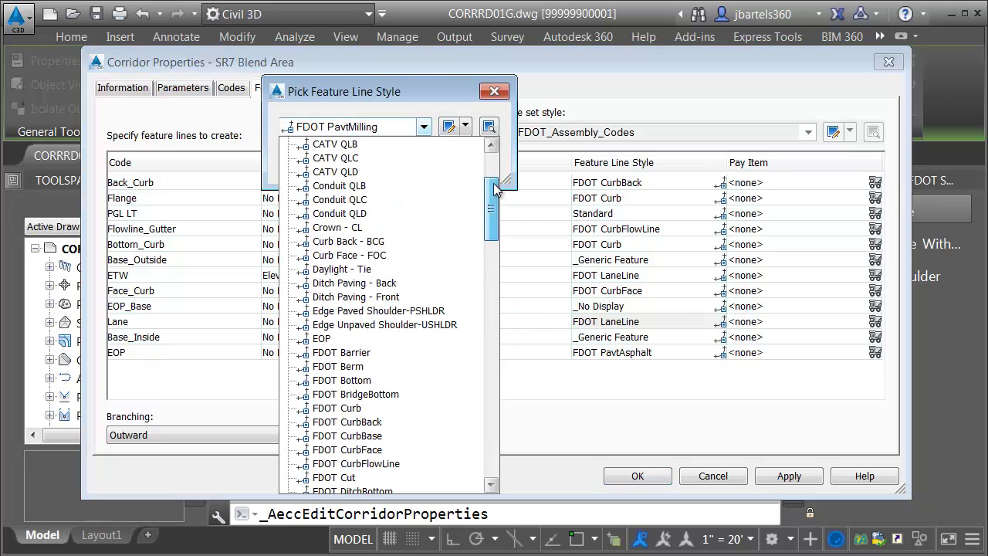
pyautogui.click(359, 159)
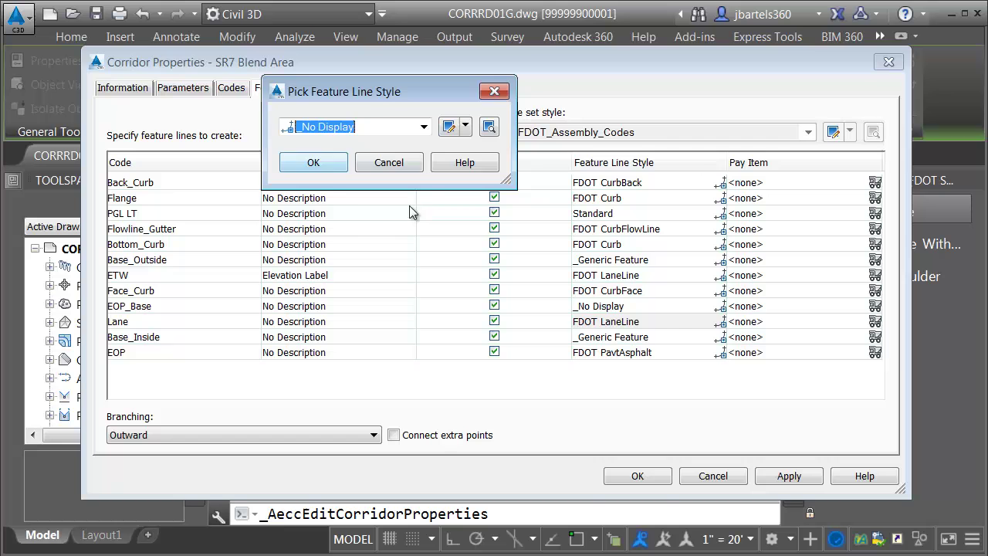
pyautogui.click(313, 163)
pyautogui.click(637, 477)
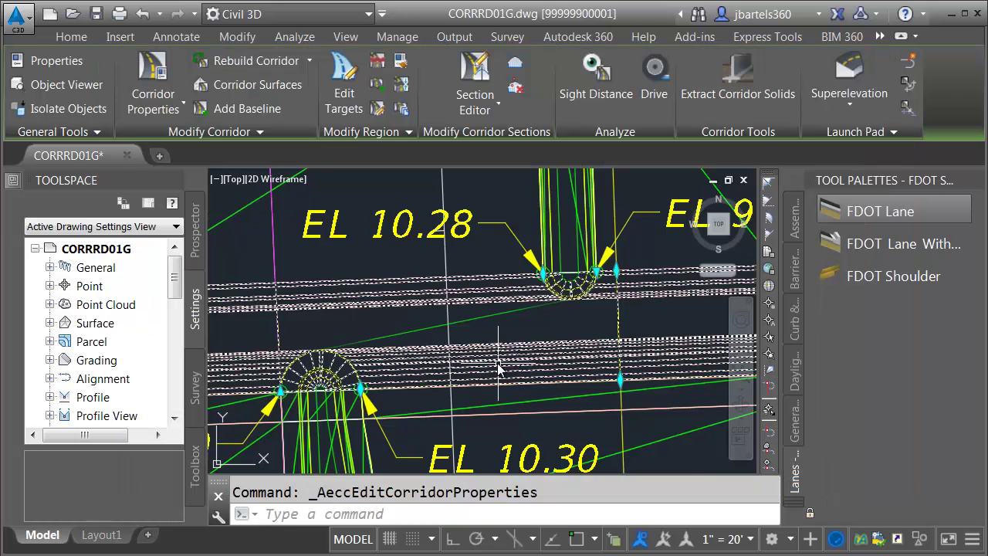
pyautogui.press('Escape')
pyautogui.scroll(-4, 463, 350)
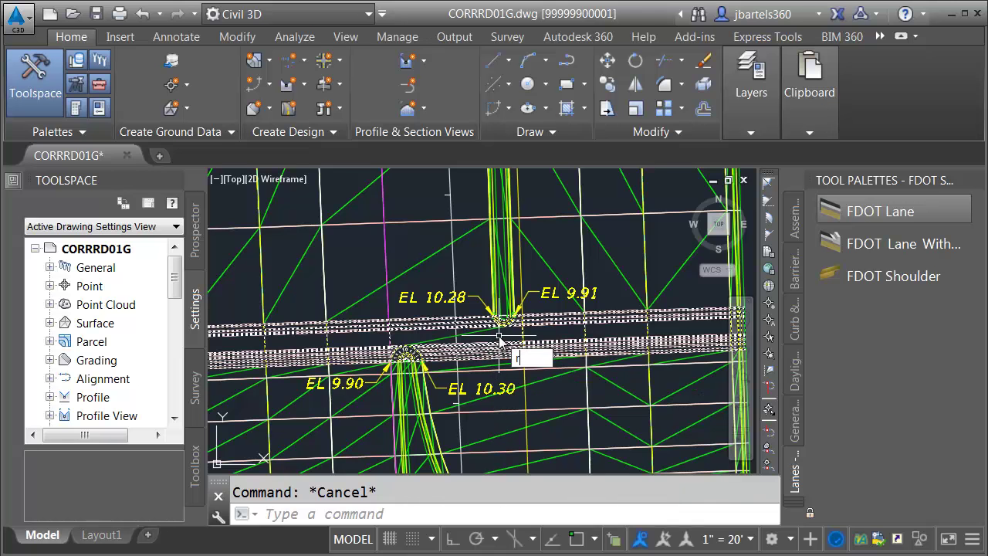
pyautogui.click(500, 345)
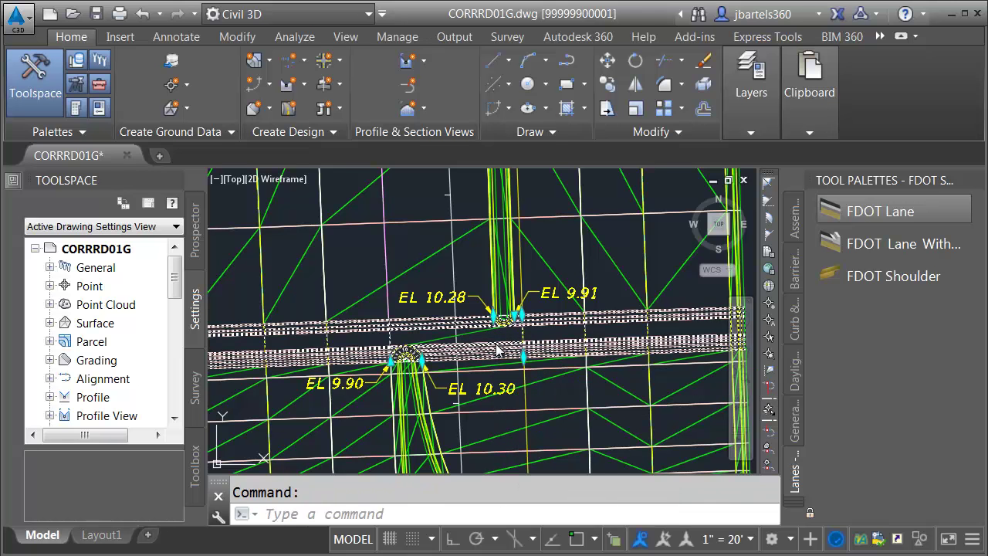
pyautogui.click(65, 84)
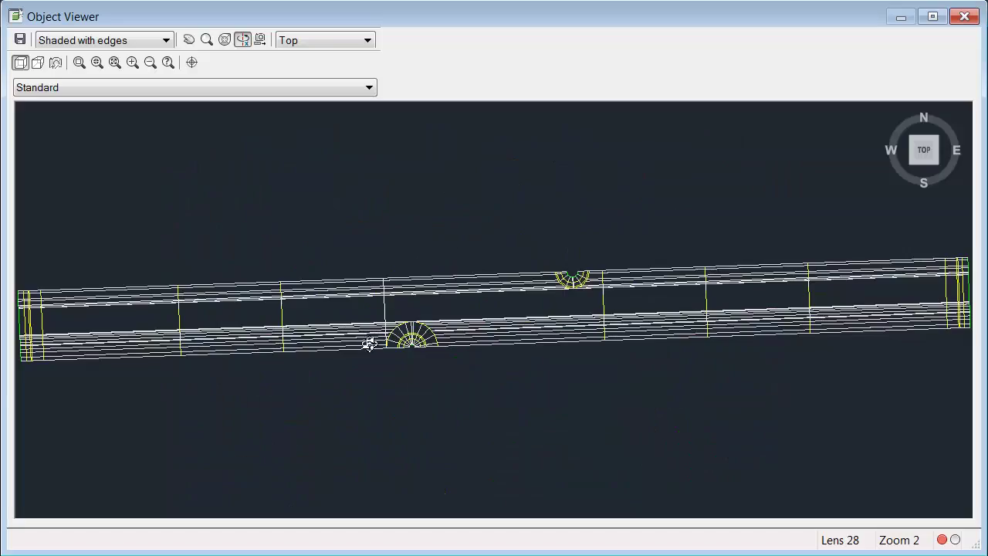
pyautogui.moveTo(440, 402); pyautogui.dragTo(391, 338)
pyautogui.moveTo(549, 371); pyautogui.dragTo(502, 268)
pyautogui.scroll(2, 502, 268)
pyautogui.moveTo(392, 286); pyautogui.dragTo(557, 260)
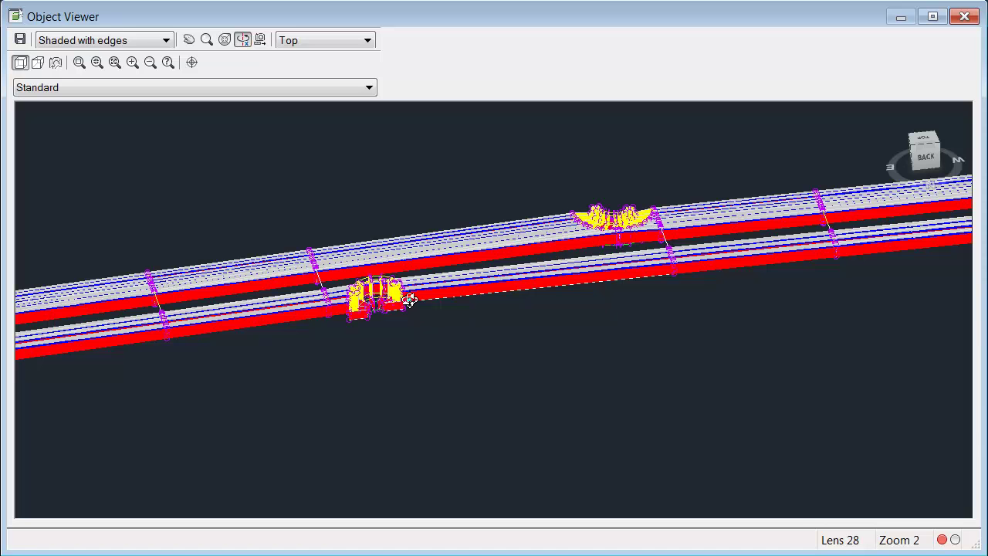
pyautogui.click(958, 19)
# Open the corridor in the Section Editor with Tool Palettes closed and the section framed
pyautogui.press('Escape')
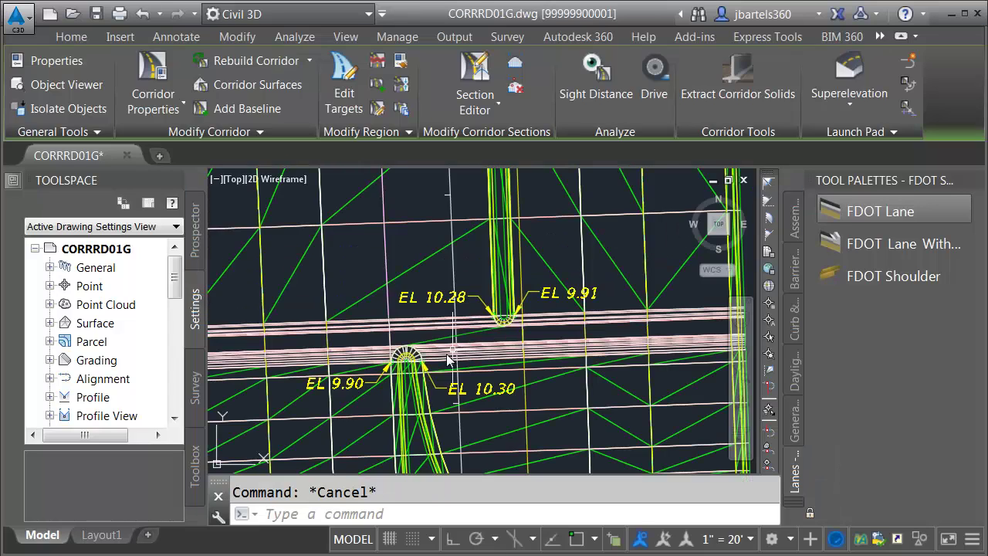
pyautogui.scroll(3, 435, 366)
pyautogui.scroll(2, 434, 366)
pyautogui.click(441, 348)
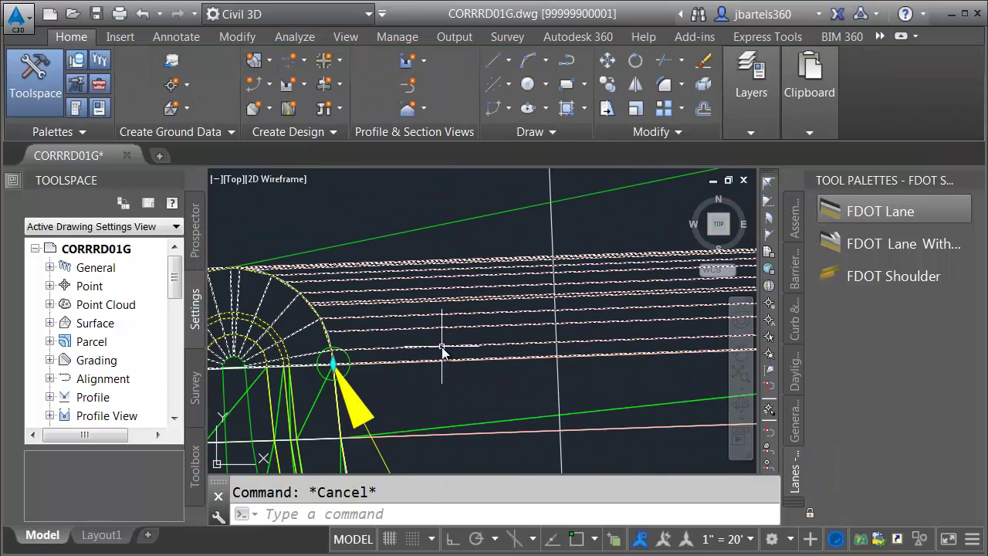
pyautogui.click(474, 89)
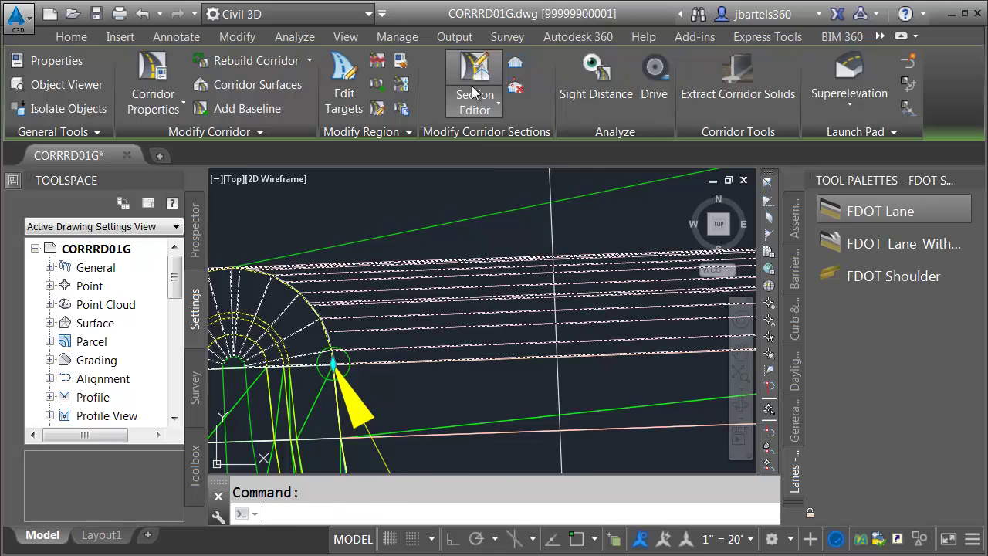
pyautogui.click(976, 180)
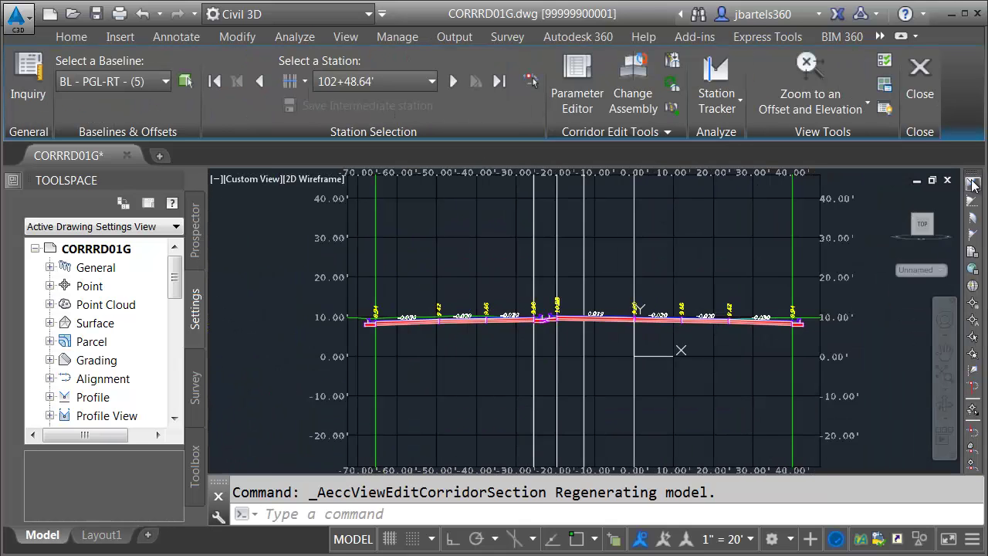
pyautogui.scroll(3, 550, 335)
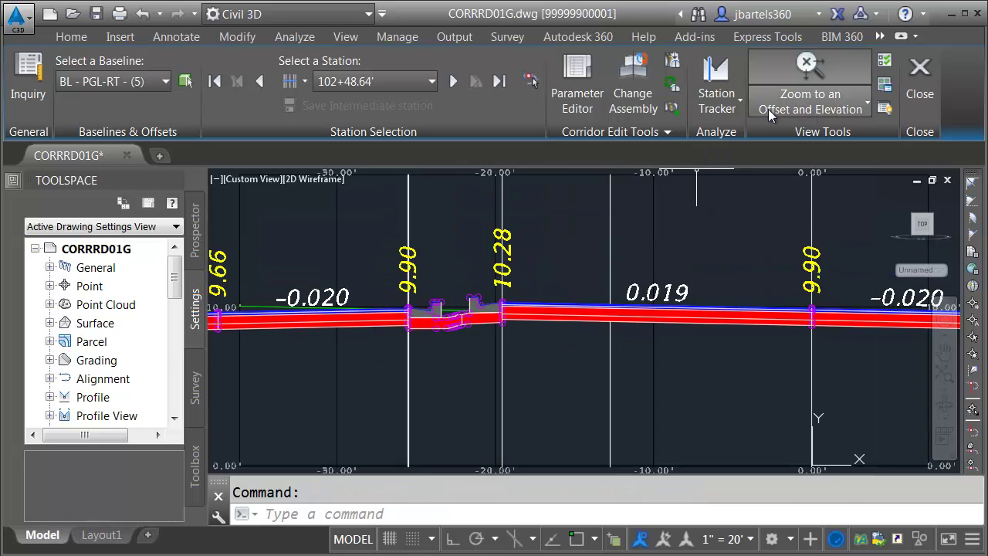
pyautogui.click(810, 85)
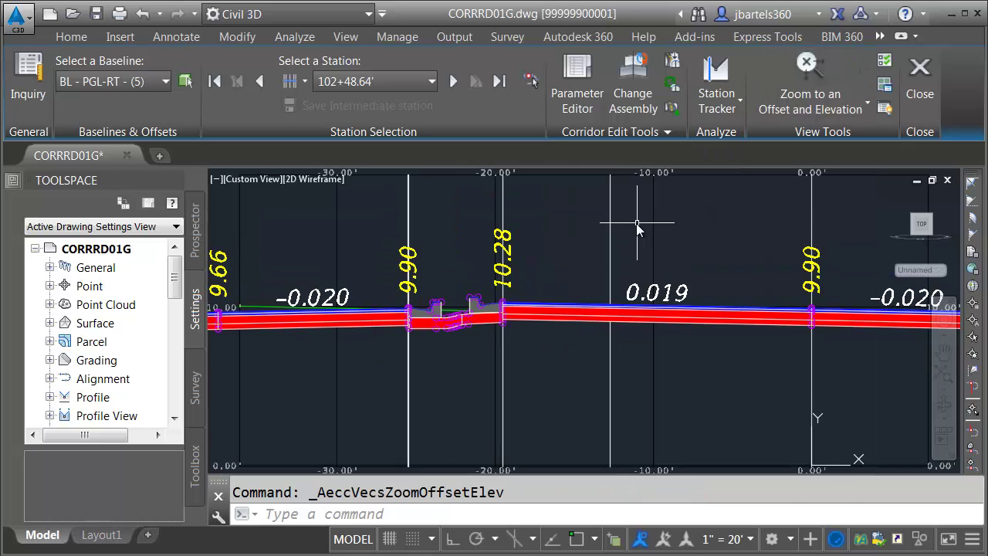
# Step through the corridor sections from 102+48.64' toward 102+51.21'
pyautogui.click(453, 82)
pyautogui.click(453, 81)
pyautogui.click(453, 82)
pyautogui.click(453, 82)
pyautogui.click(453, 81)
pyautogui.click(453, 81)
pyautogui.click(453, 81)
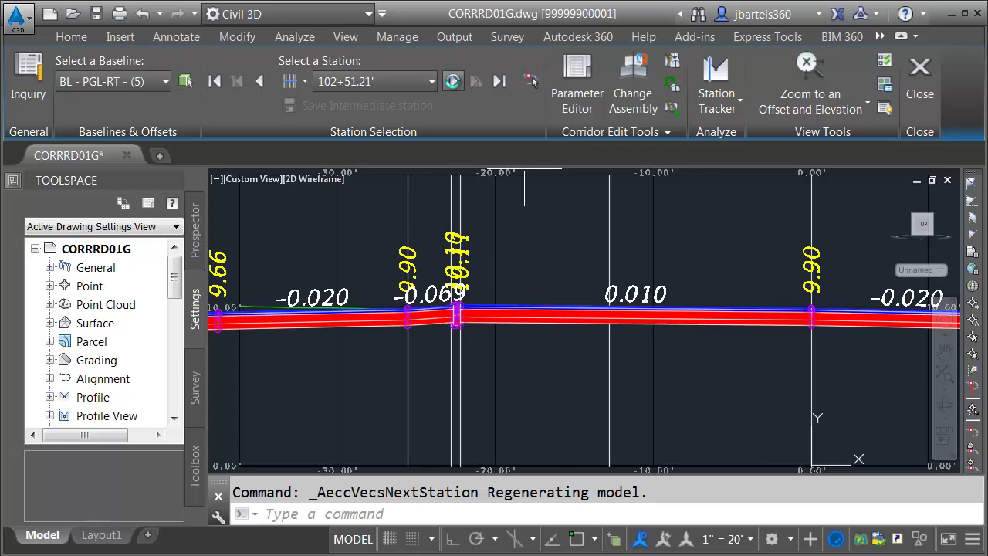
# Continue through the blend transition to station 102+56.12', then close the Section Editor
pyautogui.click(453, 81)
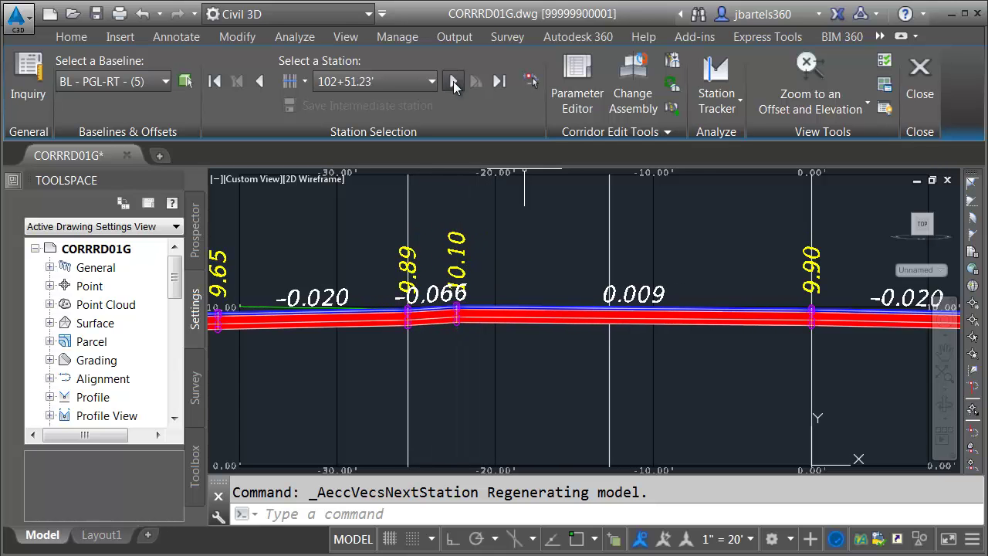
pyautogui.click(453, 82)
pyautogui.click(453, 81)
pyautogui.click(453, 81)
pyautogui.click(453, 81)
pyautogui.click(453, 81)
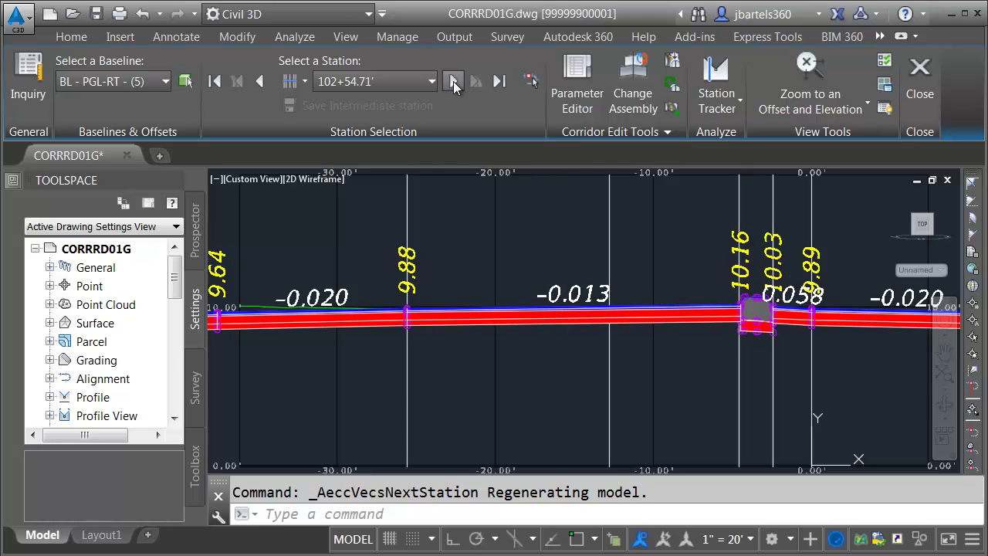
pyautogui.click(453, 81)
pyautogui.click(453, 81)
pyautogui.click(453, 81)
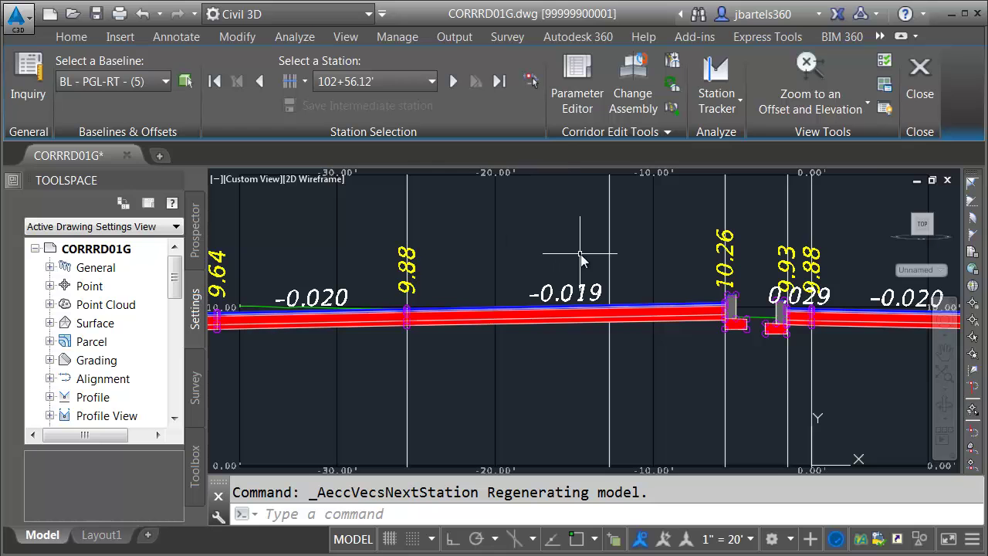
pyautogui.click(919, 77)
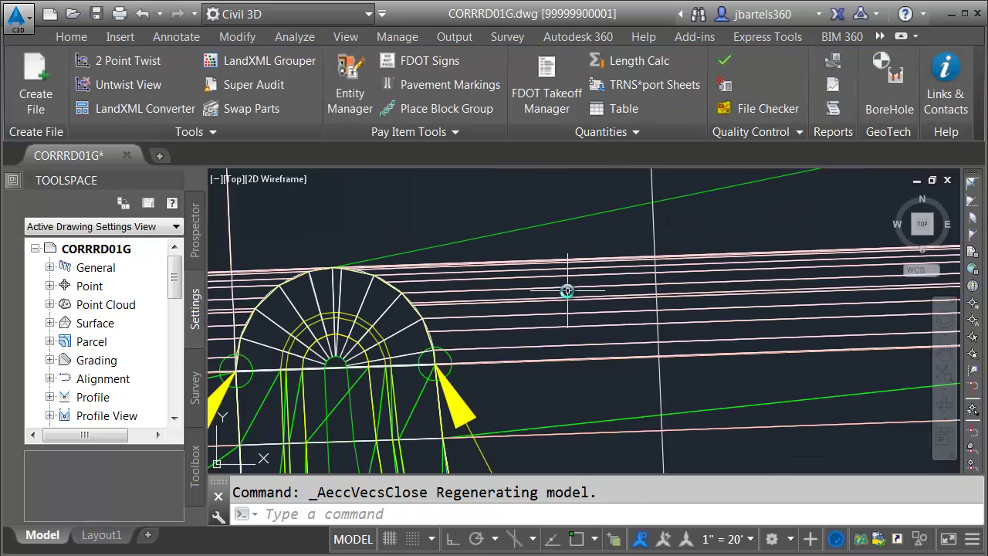
pyautogui.scroll(-5, 561, 297)
pyautogui.scroll(1, 594, 309)
pyautogui.scroll(-1, 615, 311)
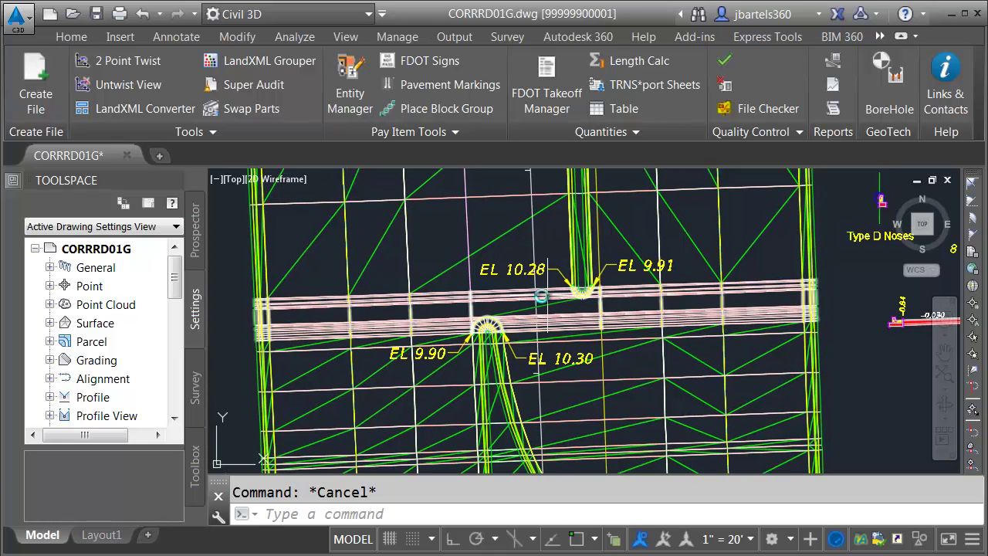